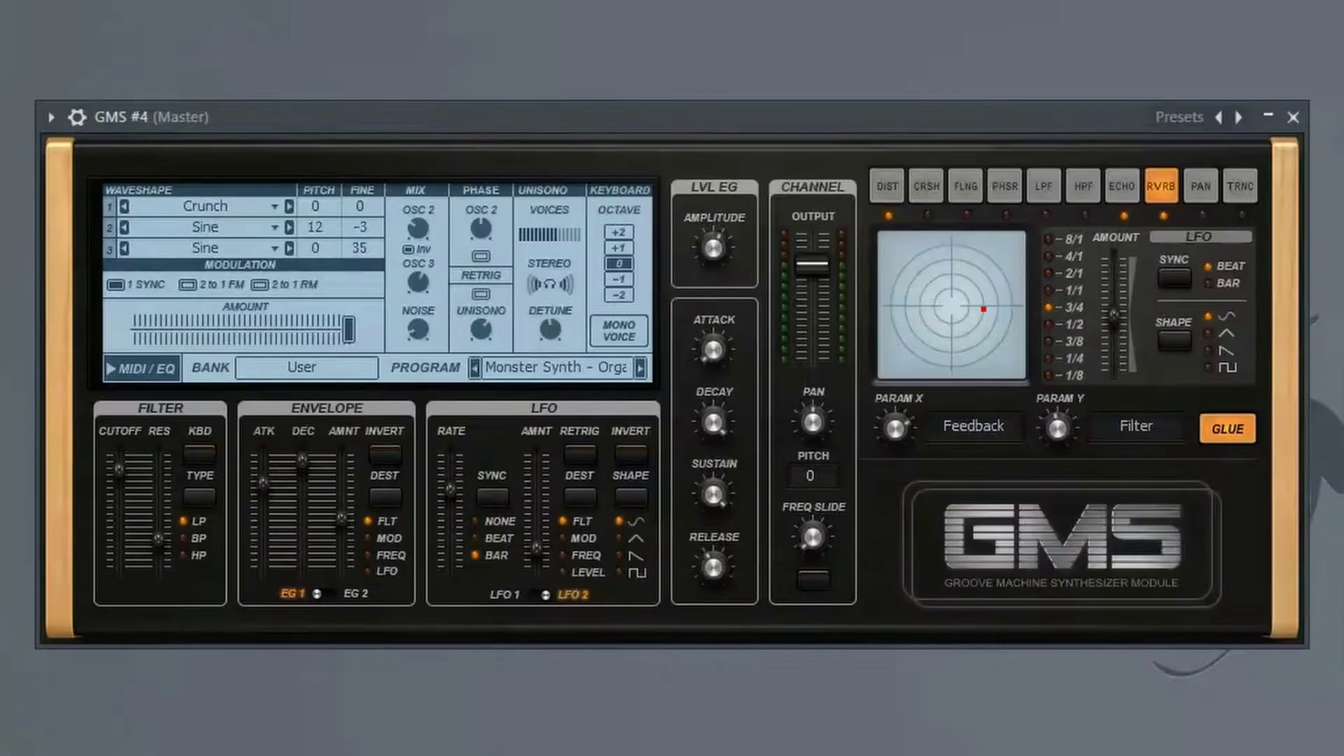
Step: Load the User > 21. Default preset and set oscillator 1 to a Sine wave
click(286, 369)
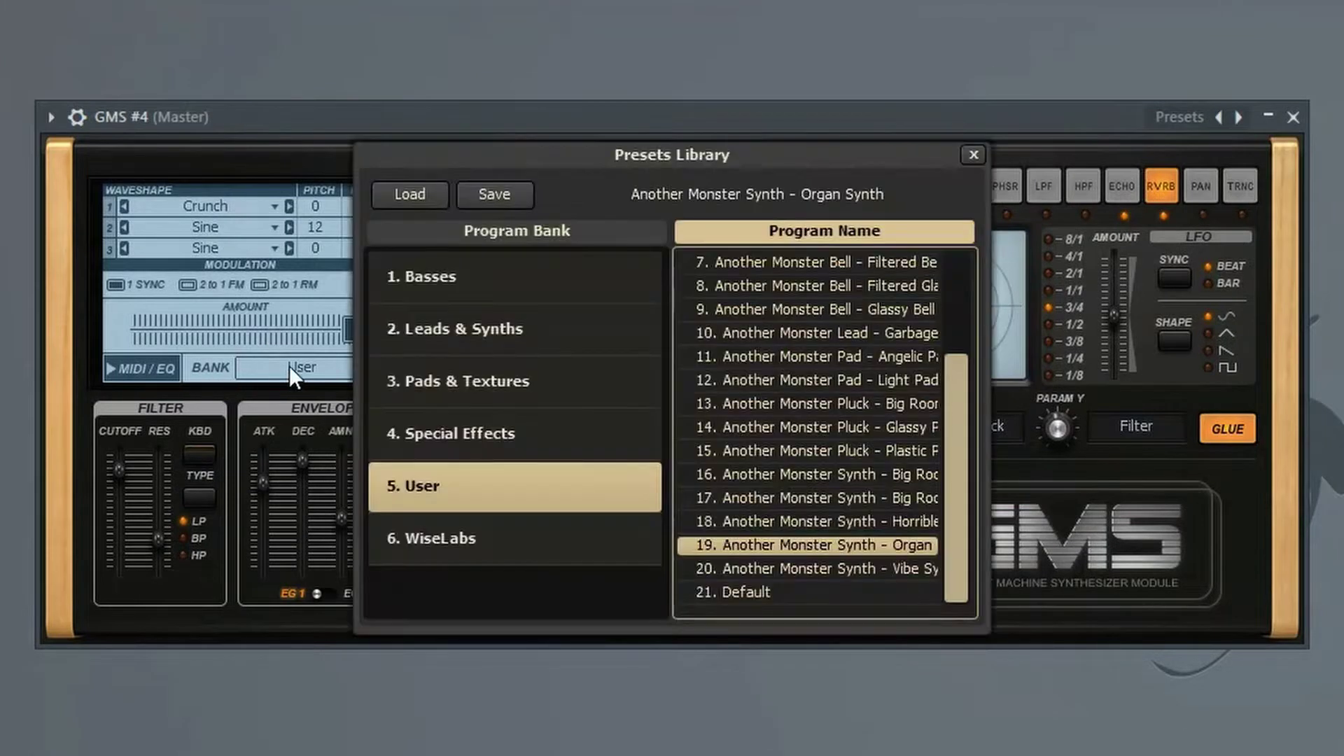
click(755, 594)
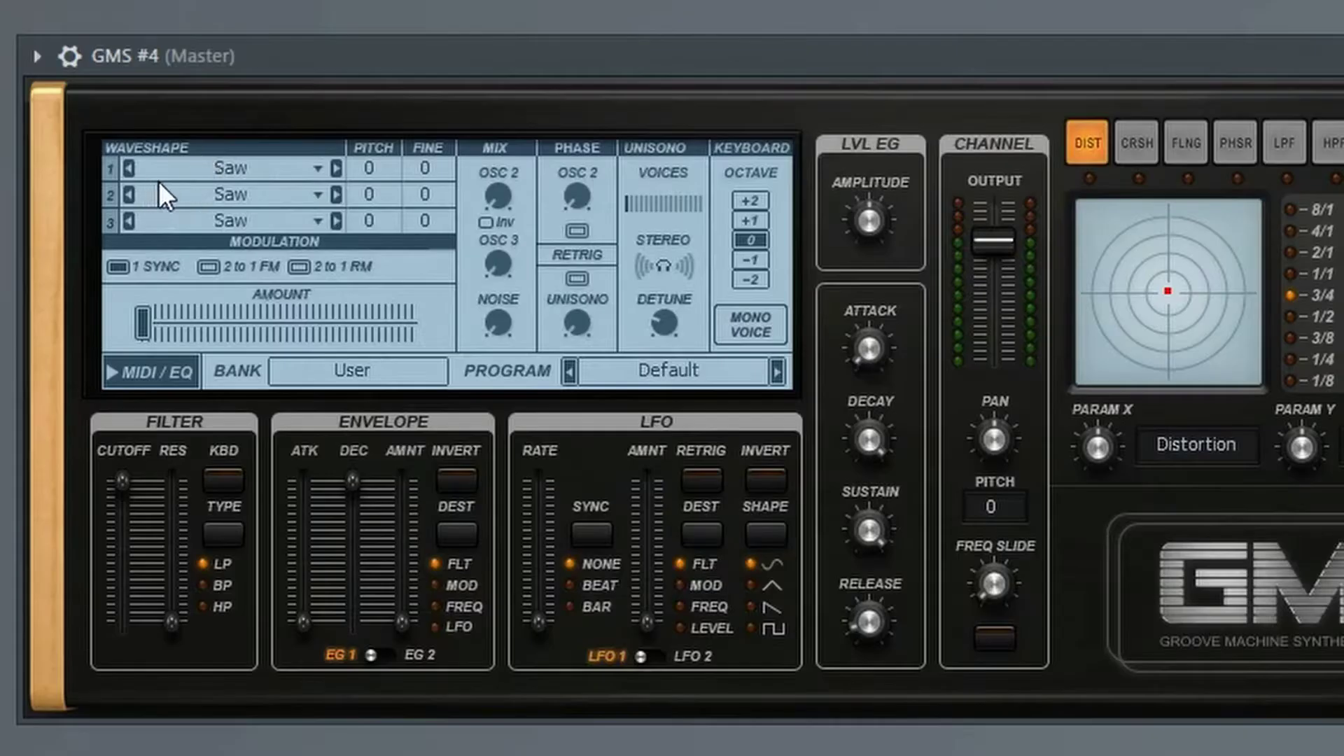
click(242, 172)
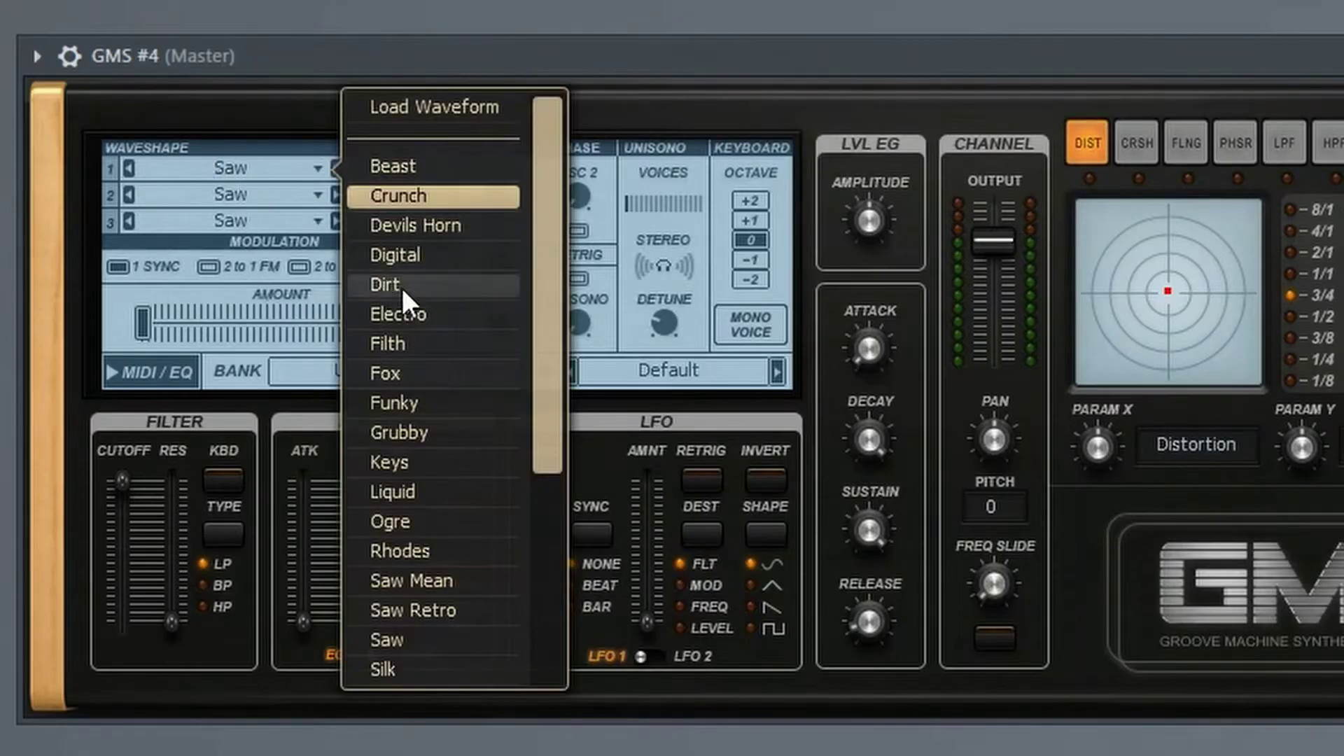
scroll(402, 347, down, 4)
click(411, 462)
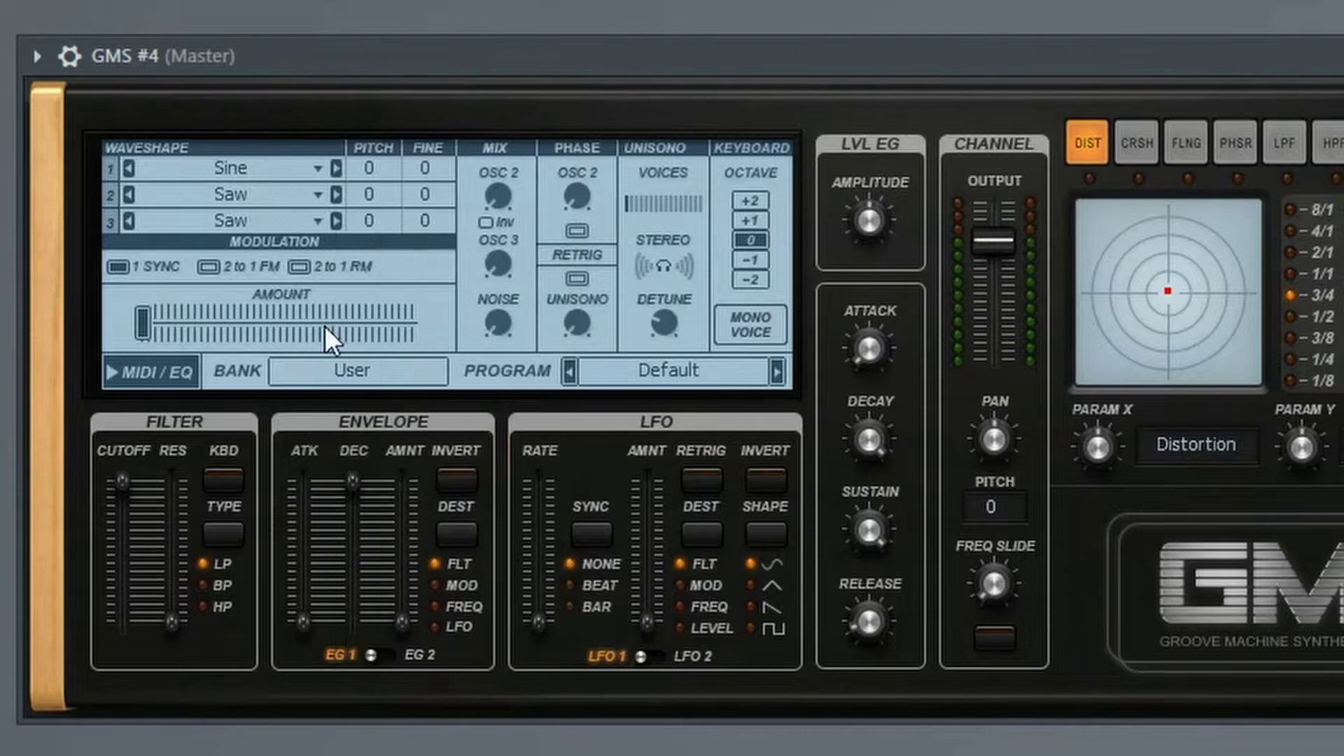
Step: Set oscillator 2 to Square Smooth and oscillator 3 to the Troll waveform
click(224, 198)
scroll(389, 375, down, 5)
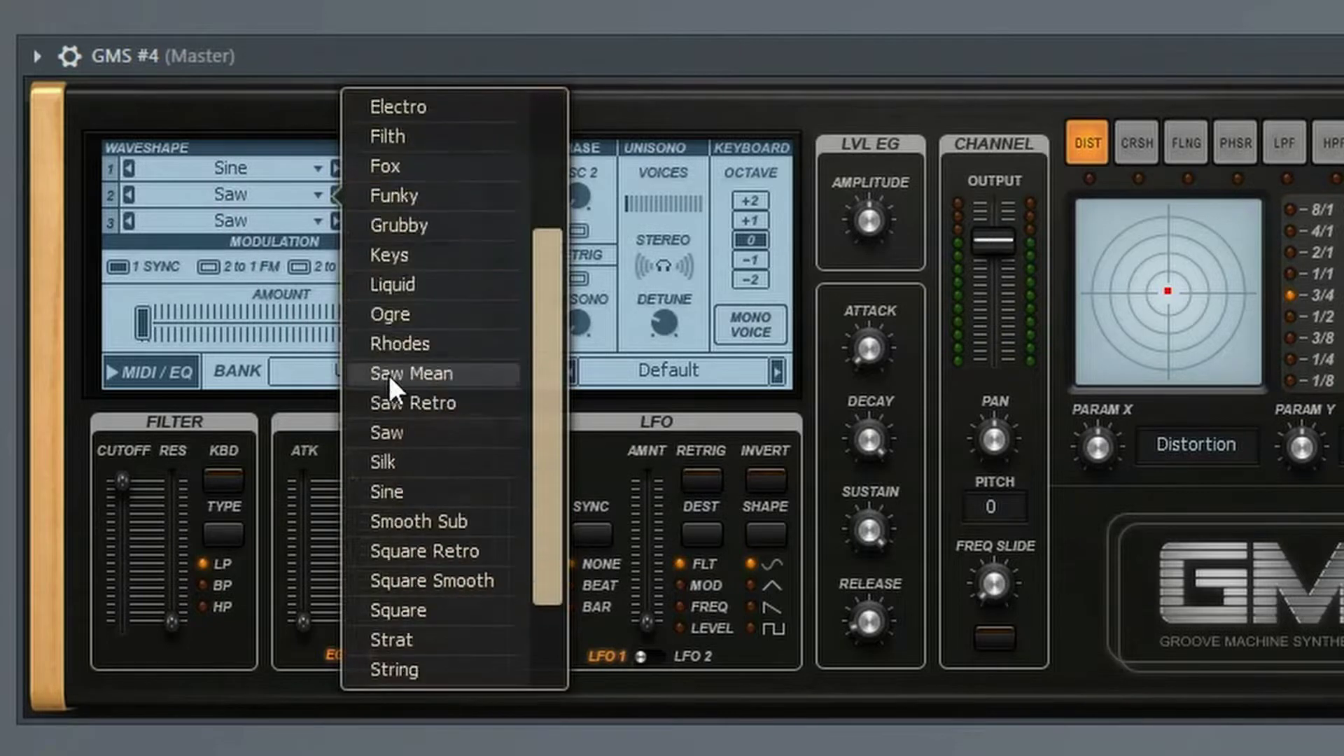
click(405, 464)
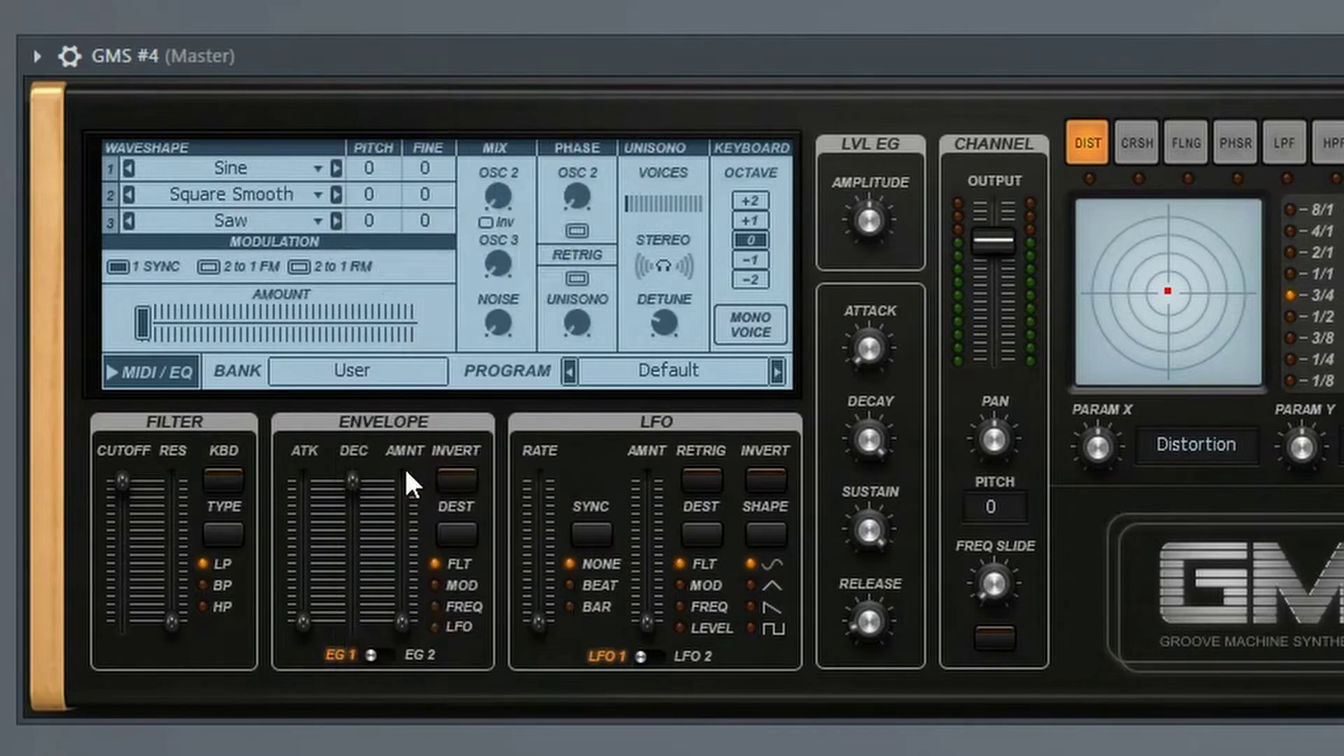
click(204, 223)
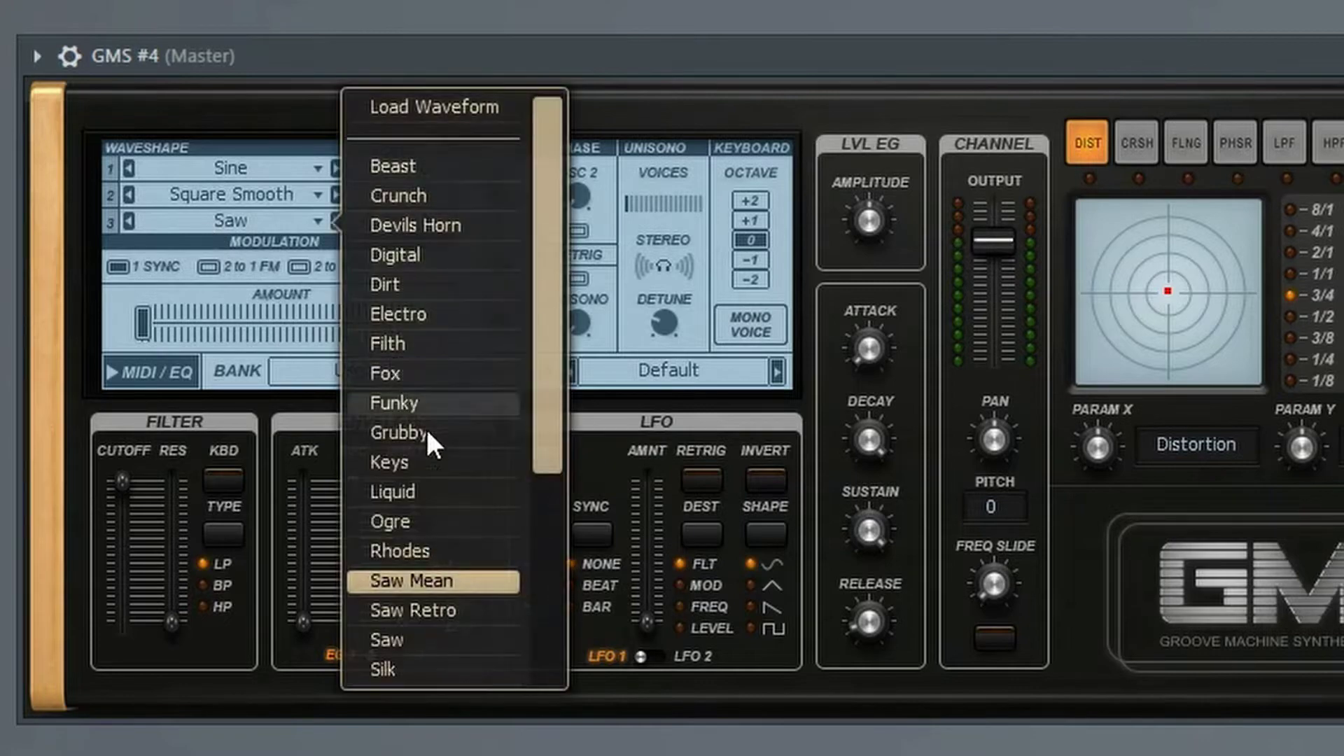
scroll(434, 462, down, 5)
click(401, 638)
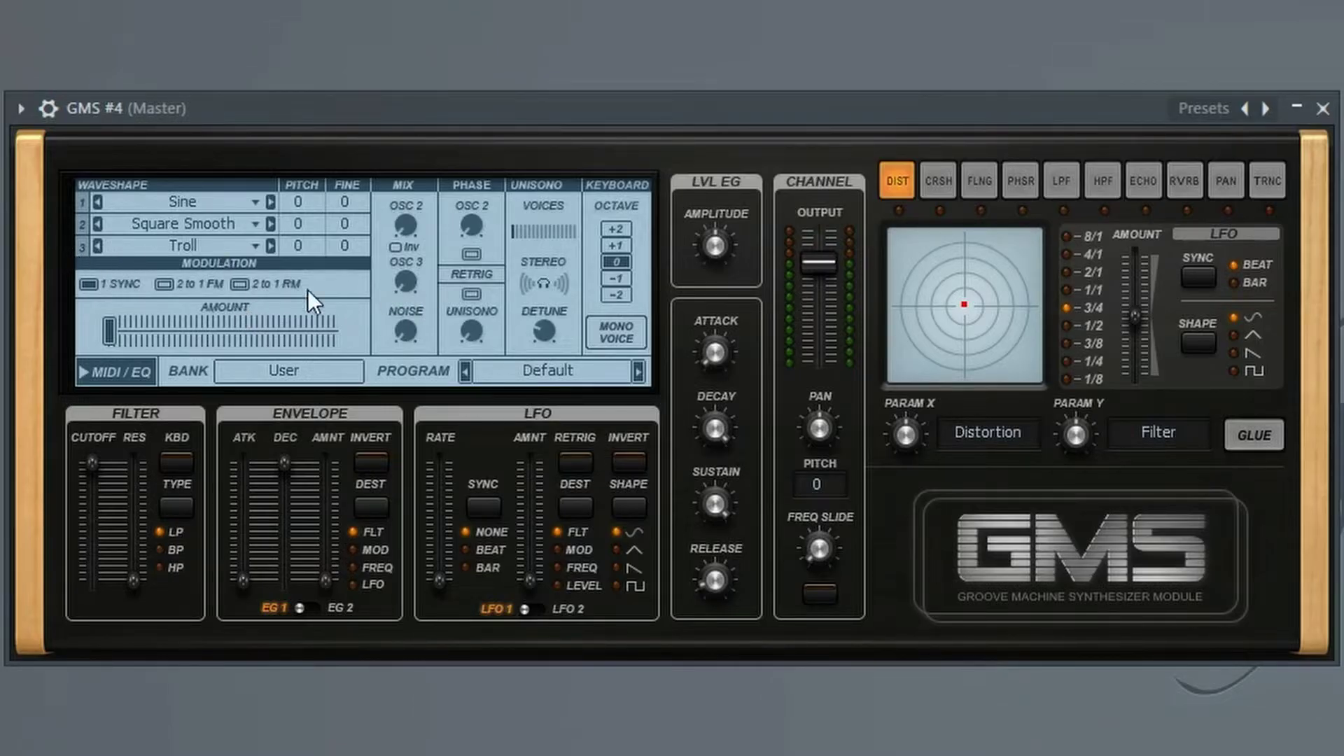
Step: Raise oscillator 3's mix level and pitch oscillators 2 and 3 to 36 and 24
drag(404, 283, 404, 308)
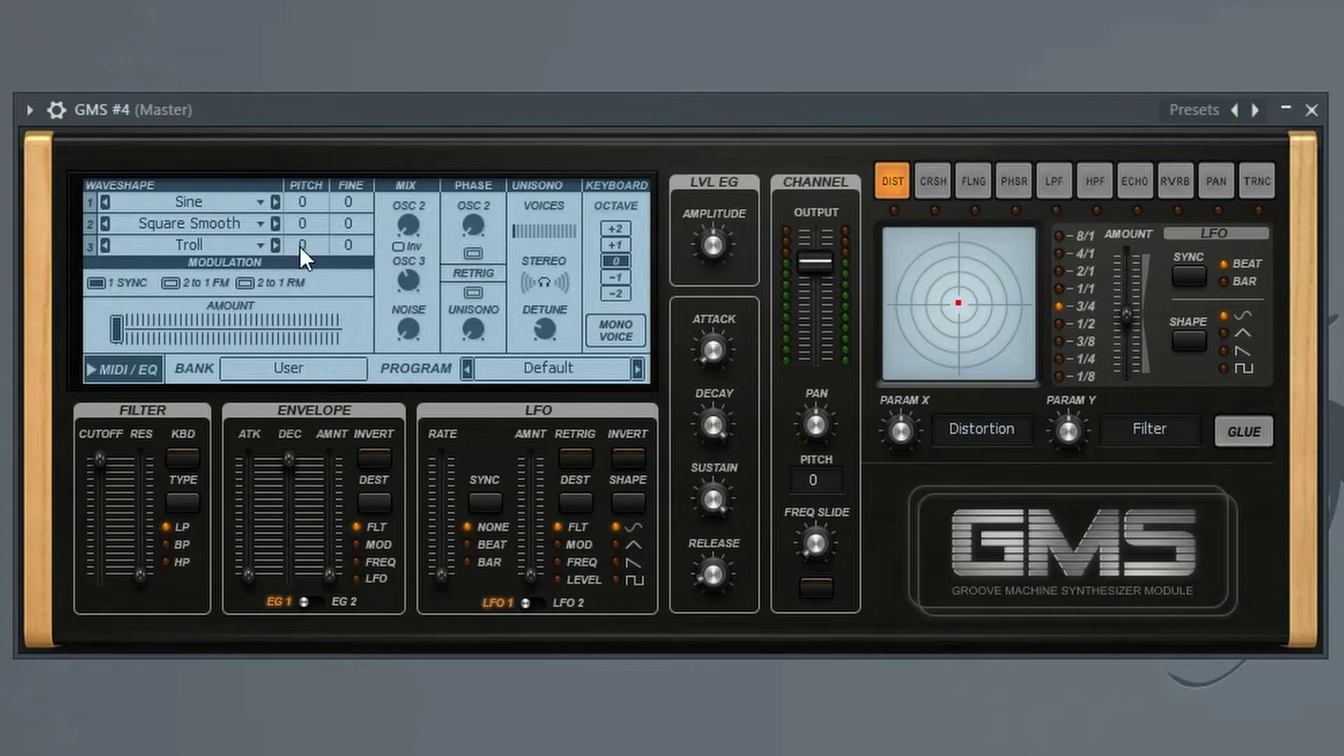
drag(301, 246, 301, 239)
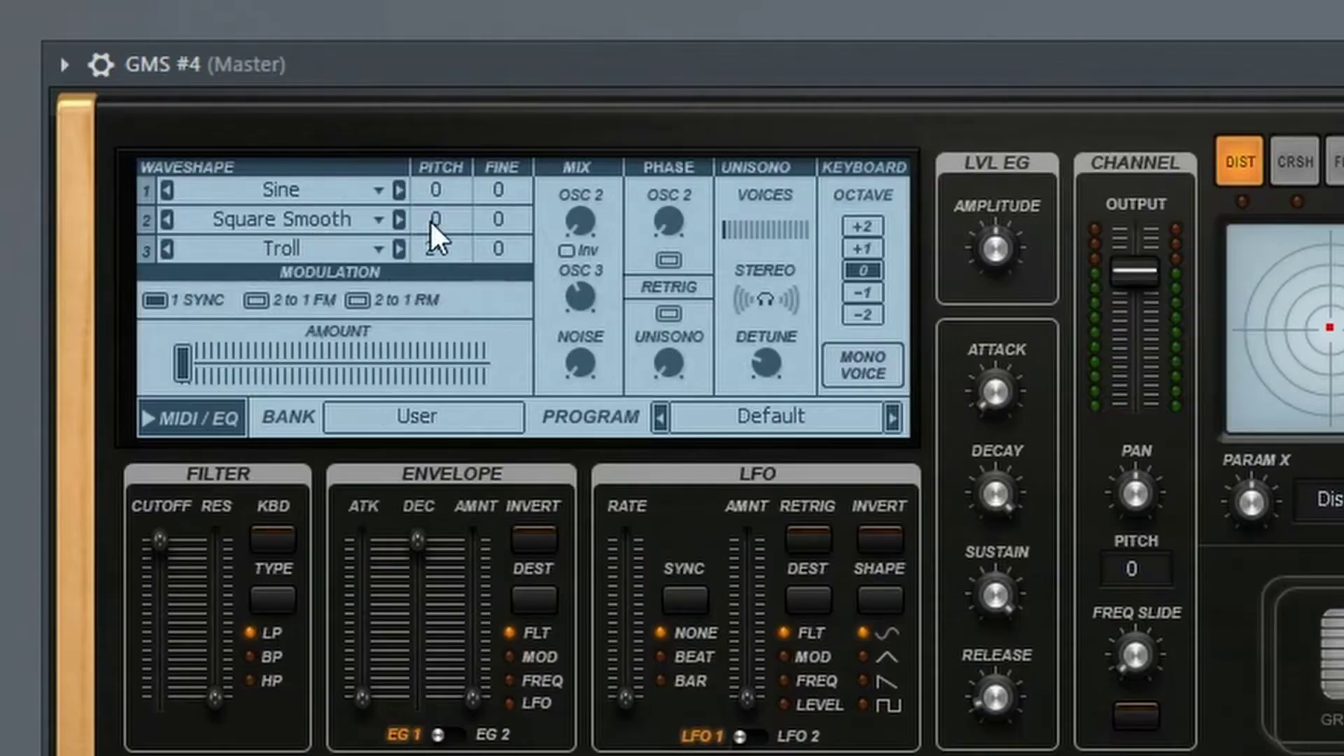
drag(301, 225, 301, 174)
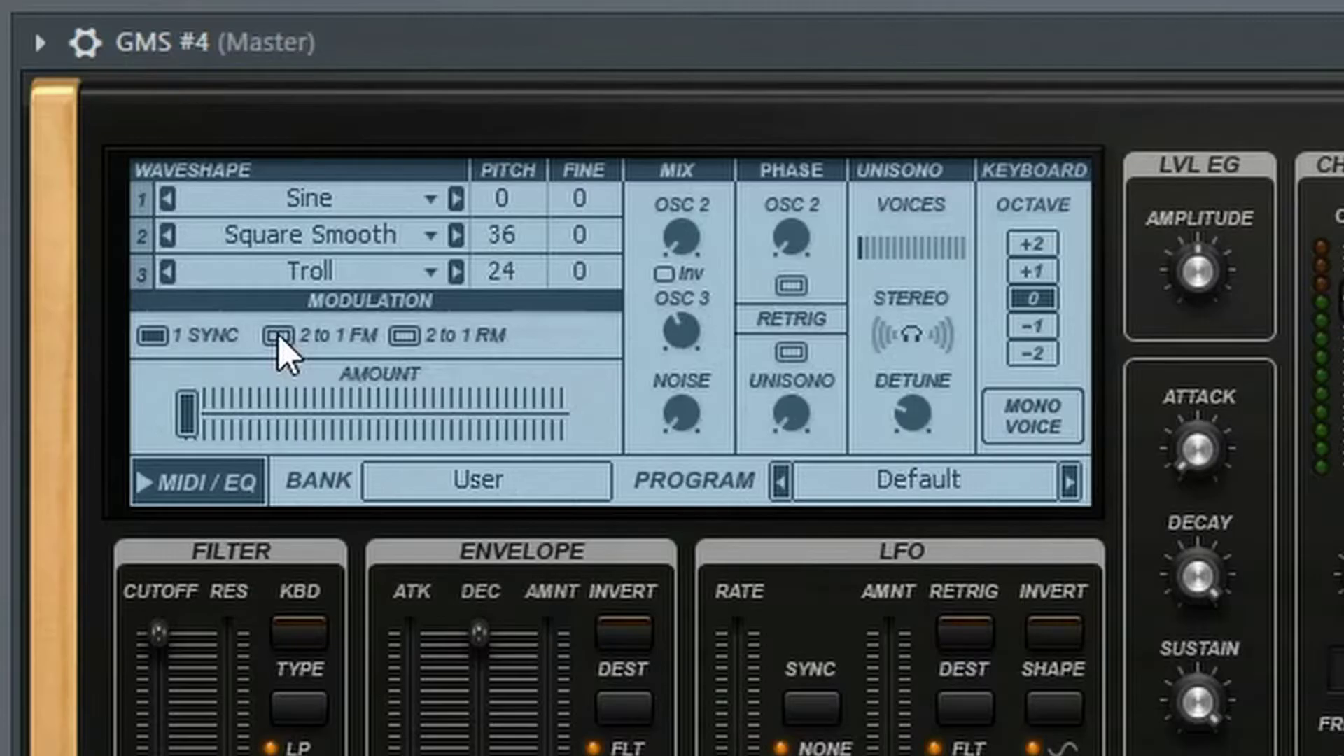
Step: Switch modulation to 2 to 1 FM with an amount of 0.19 %
click(278, 337)
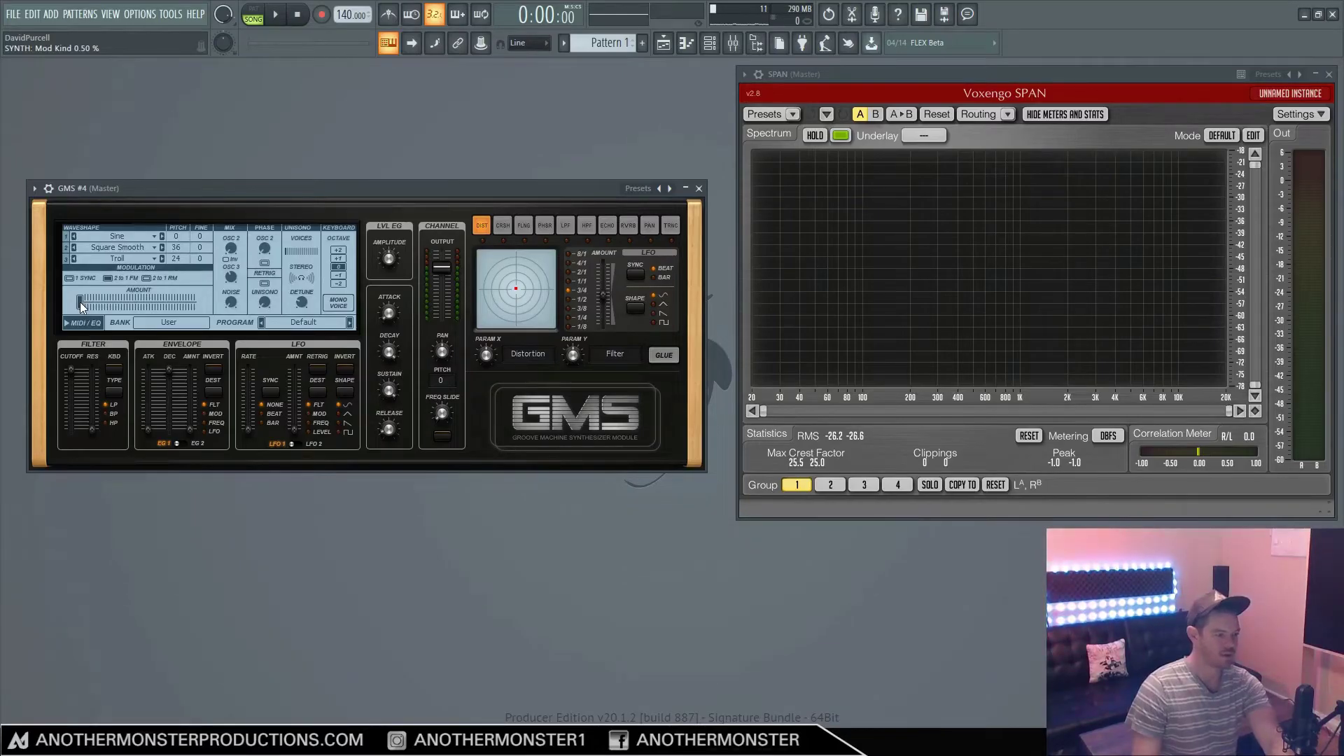
drag(80, 301, 102, 301)
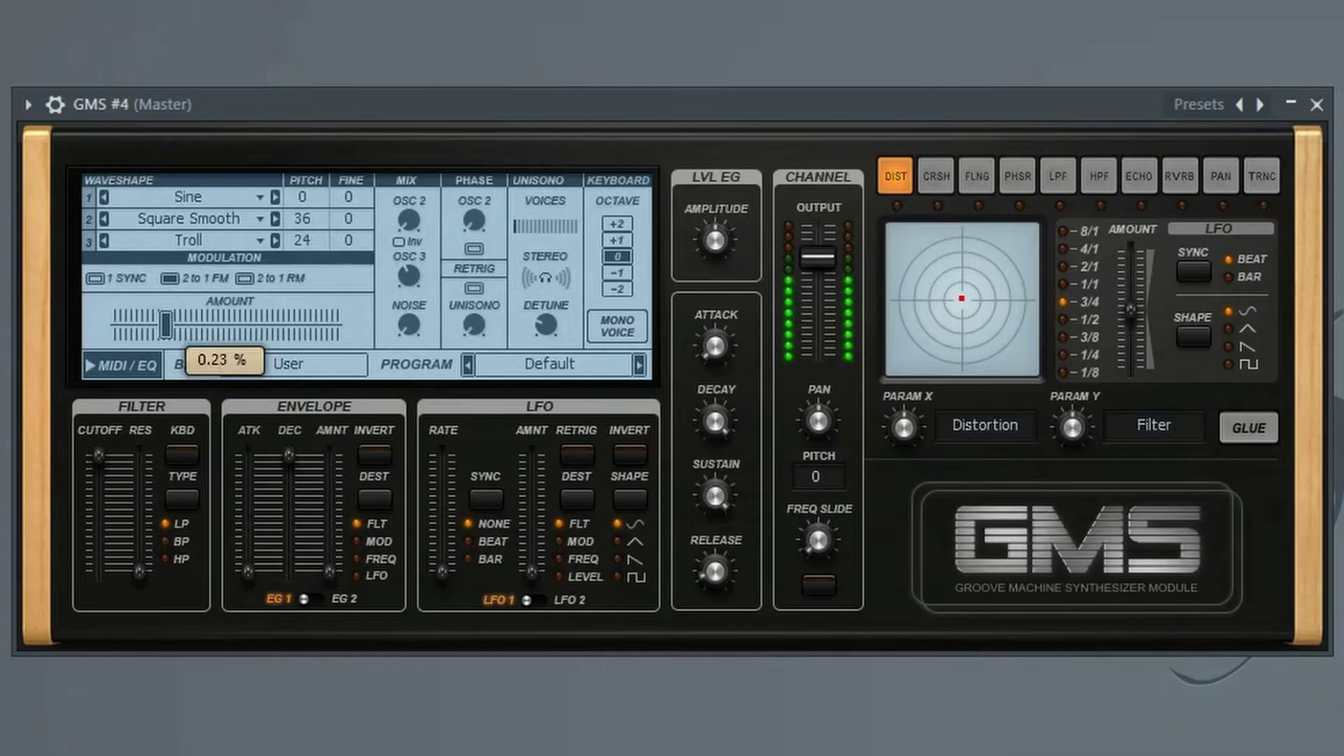
drag(104, 301, 101, 301)
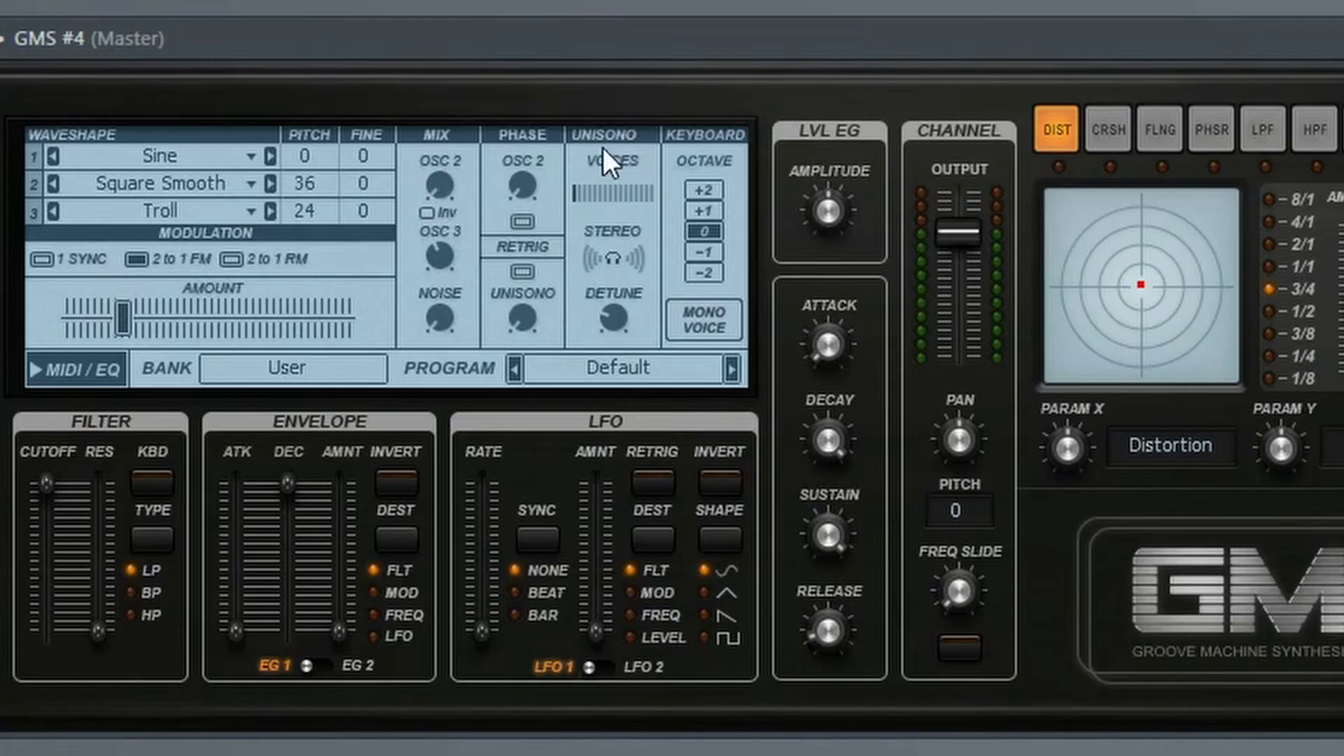
Step: Set unison to 2 voices, then show the MIDI and equalizer page
click(615, 191)
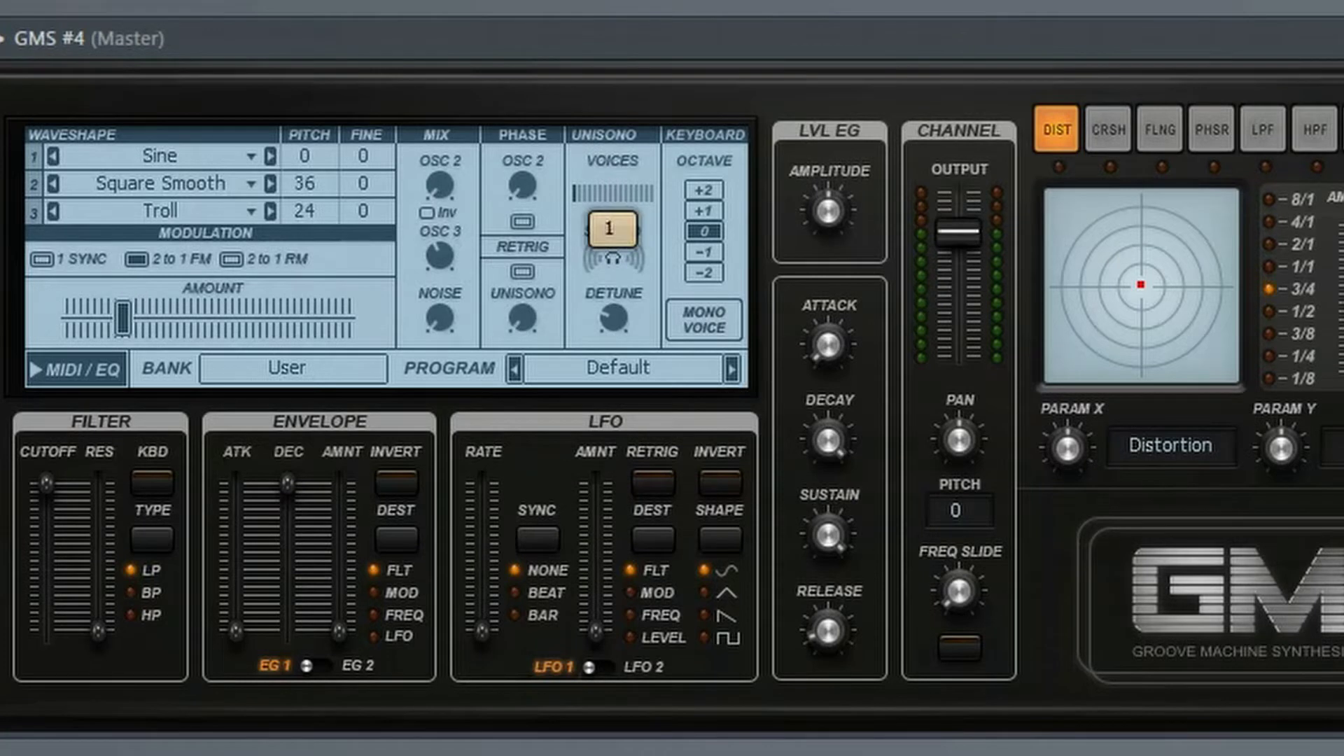
drag(615, 192, 615, 186)
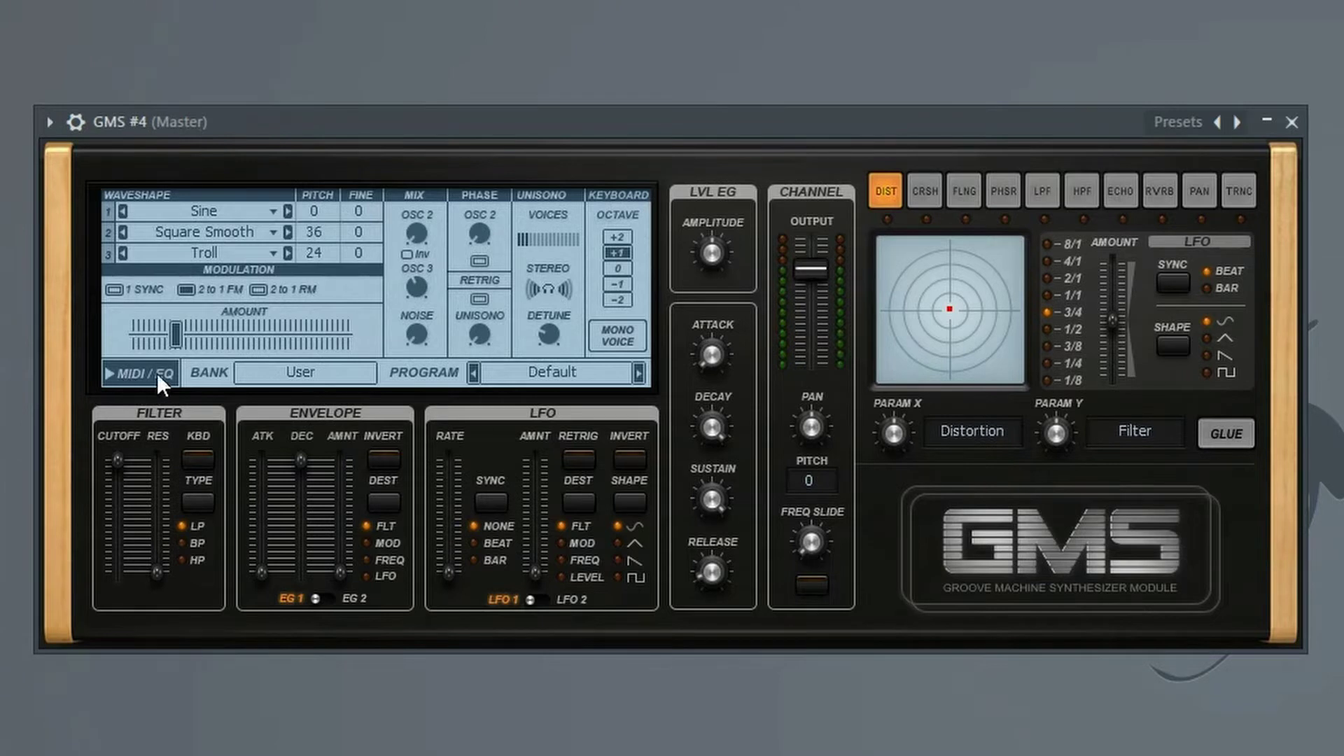
click(140, 374)
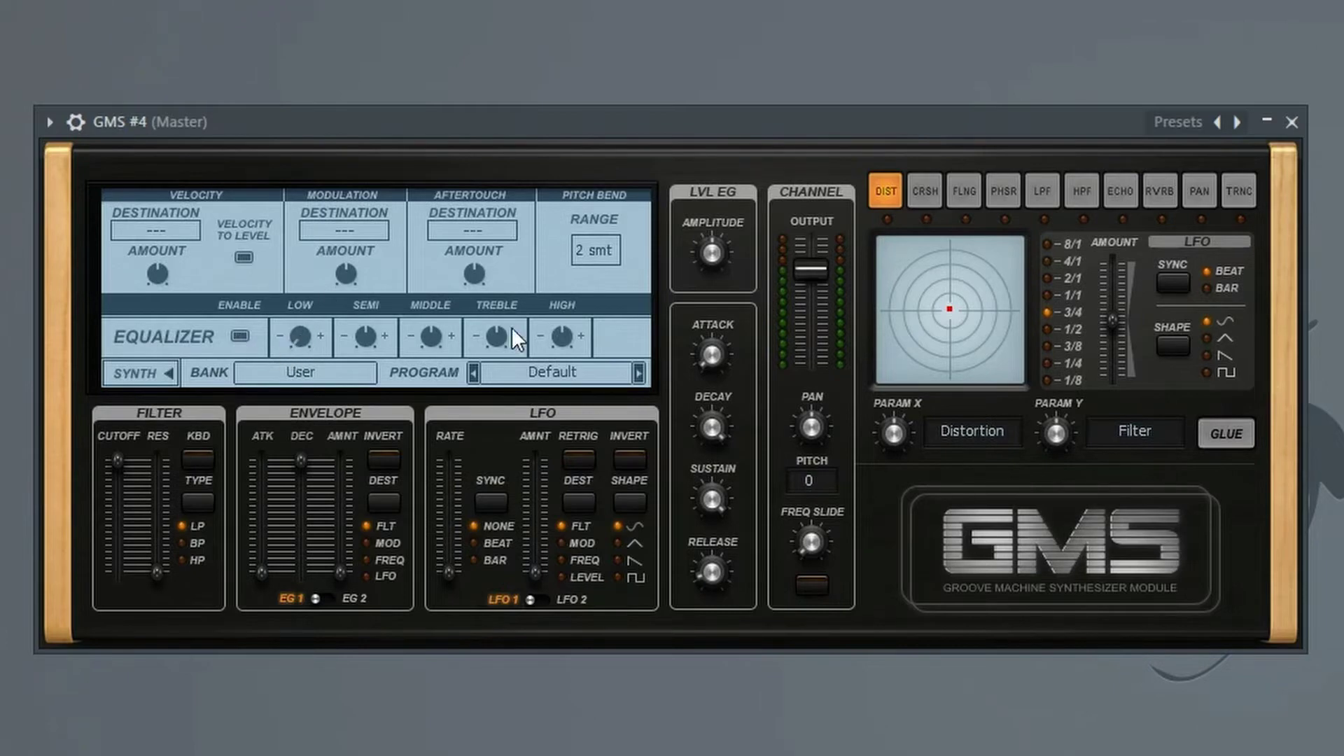
Step: Return to the oscillator page and lower the filter cutoff to 0.86 %
click(140, 374)
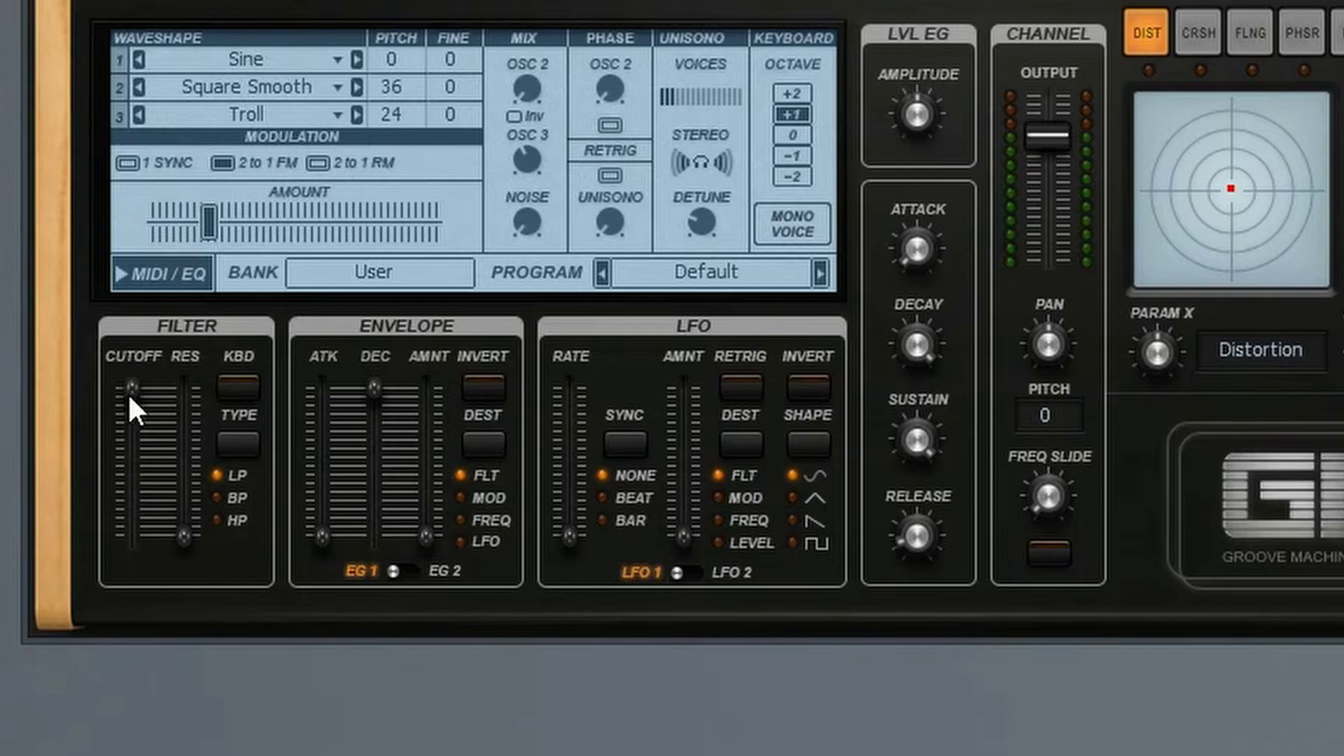
click(71, 373)
drag(132, 393, 132, 415)
Step: Add 0.10 % filter resonance and cut the filter envelope's decay and amount nearly to zero
drag(183, 537, 184, 515)
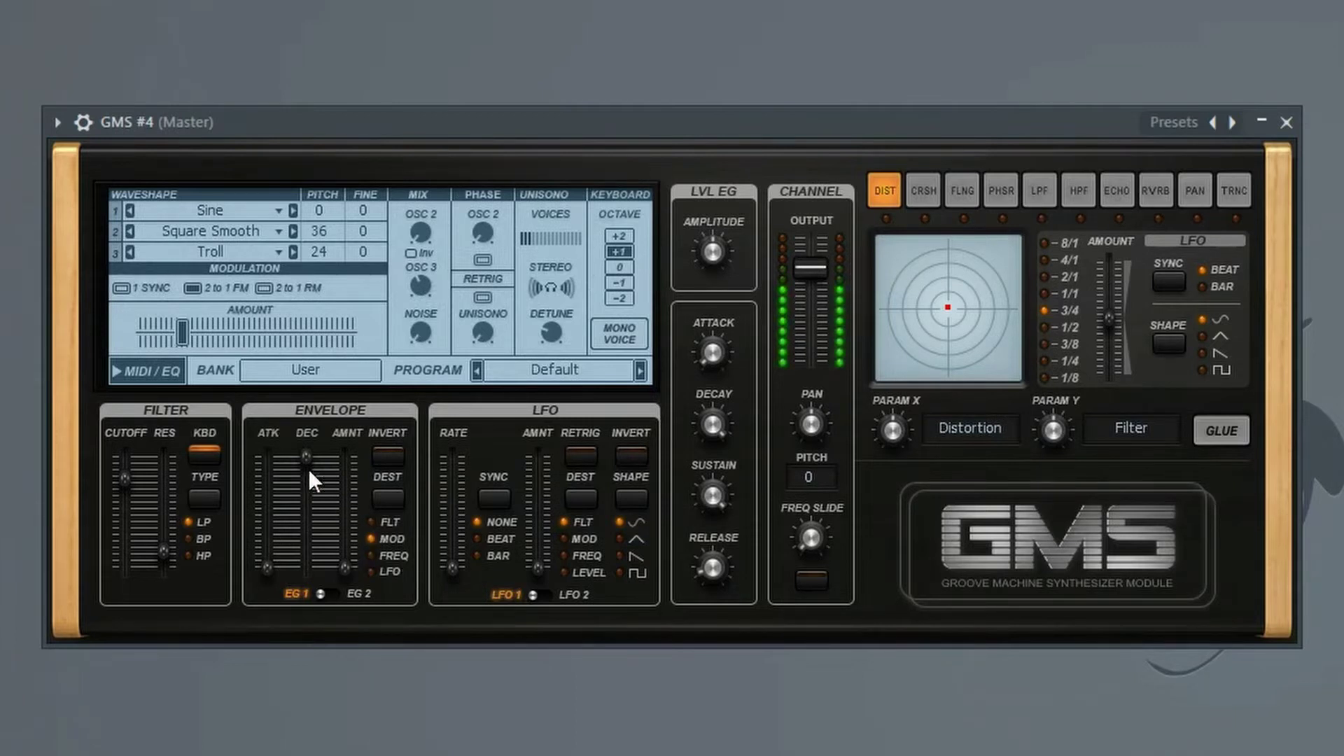
drag(308, 468, 306, 545)
drag(345, 566, 305, 547)
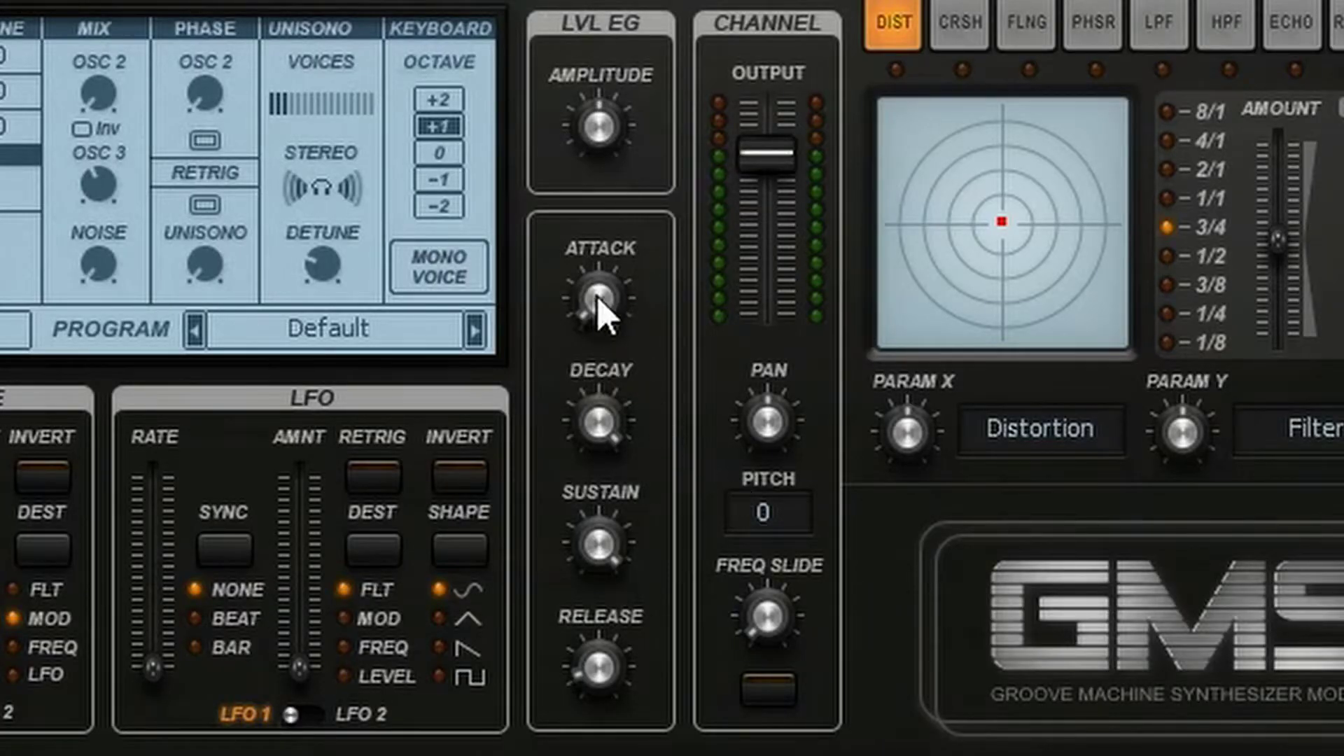
Step: Set the level envelope decay to 0.55 %, sustain to 0.00 % and release to about 0.59 %
drag(609, 441, 609, 503)
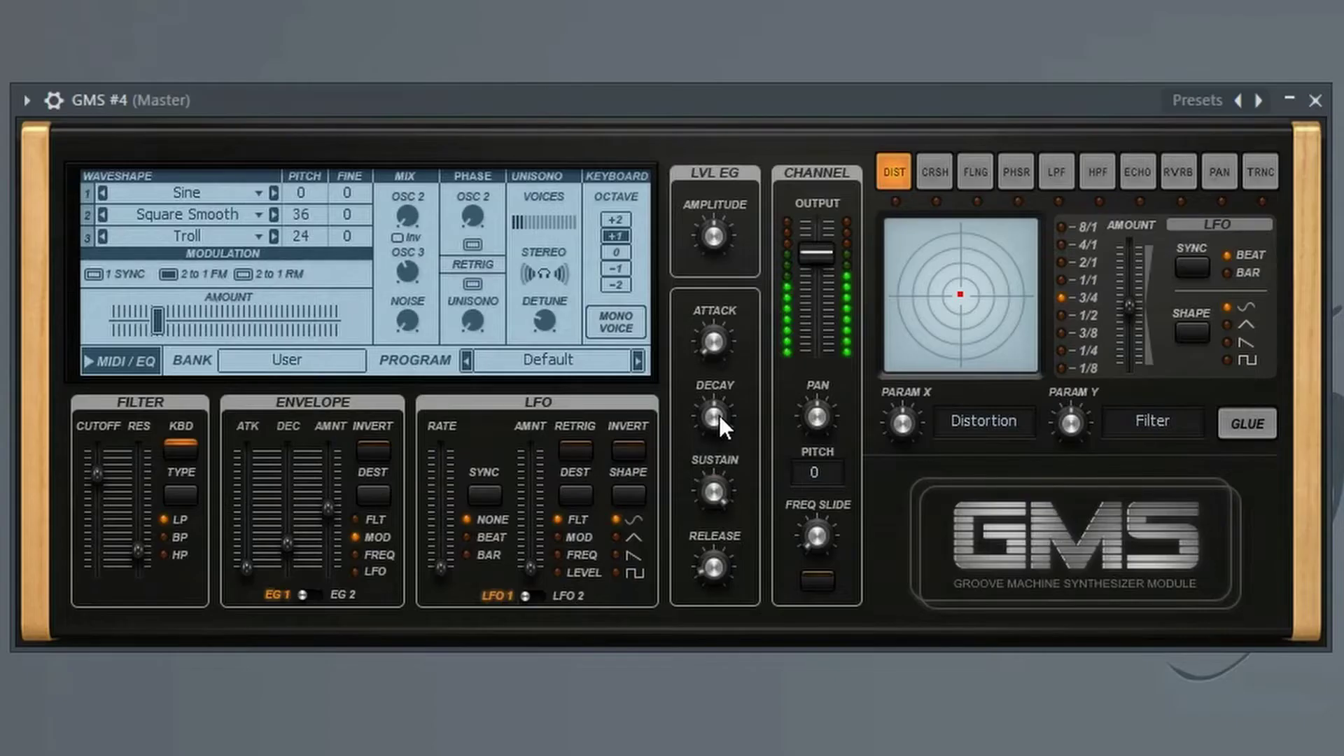
drag(714, 490, 714, 547)
click(714, 489)
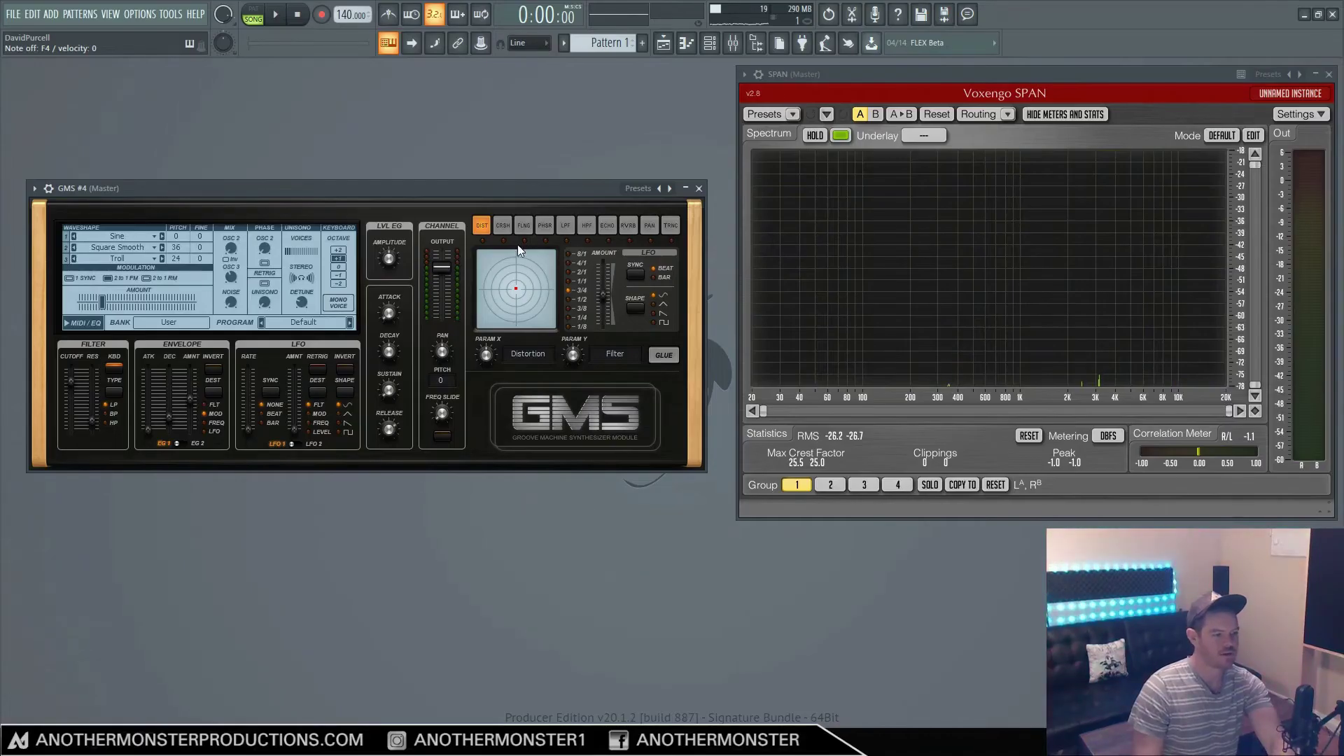
Step: Enable the reverb with raised Filter and Feedback, then bring up the echo settings
click(629, 226)
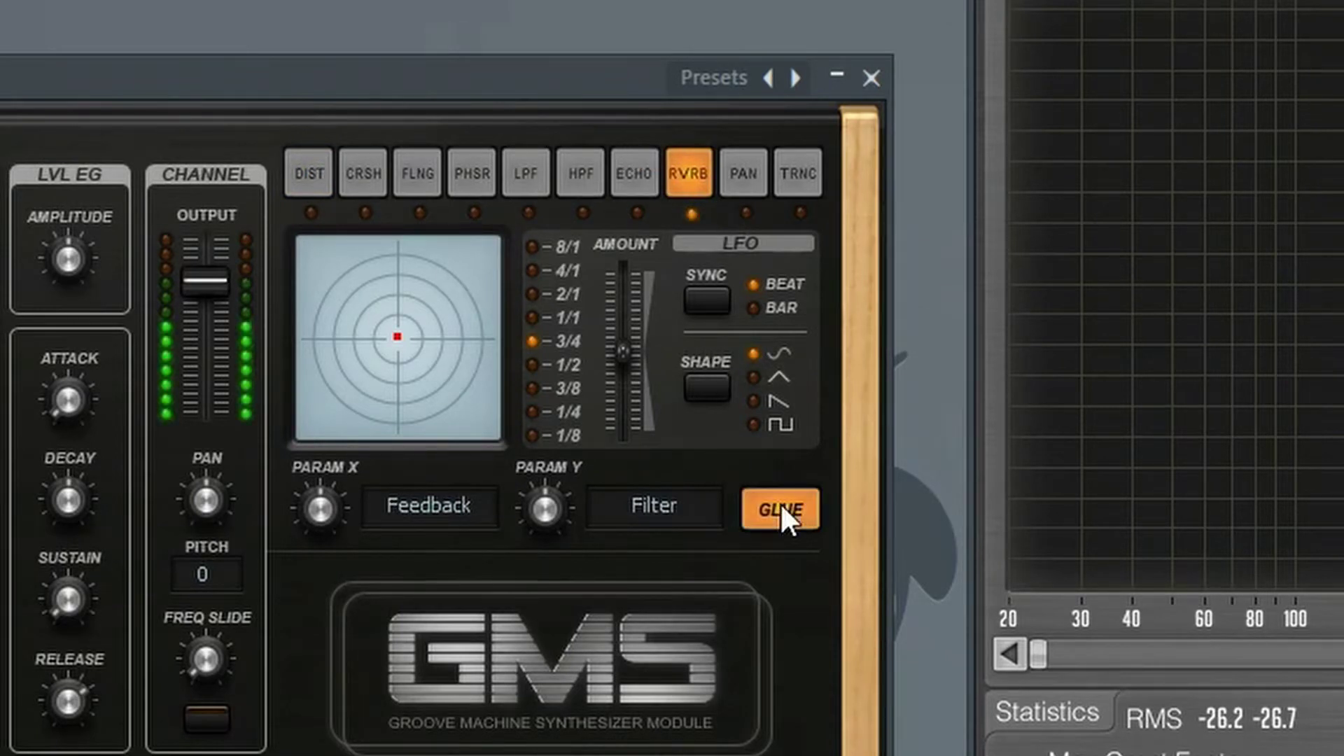
drag(556, 515, 551, 508)
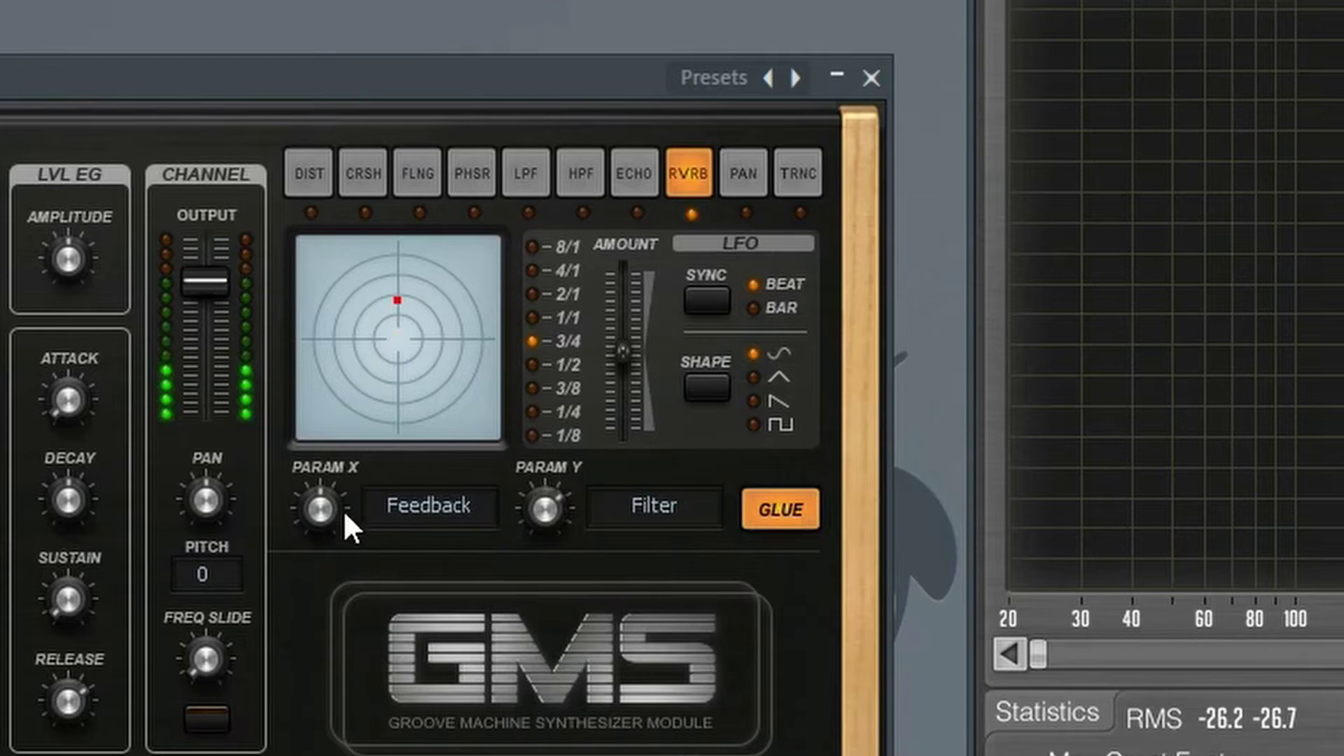
drag(343, 509, 333, 510)
click(630, 180)
Step: Switch the echo on and lower its filter amount and feedback
click(774, 505)
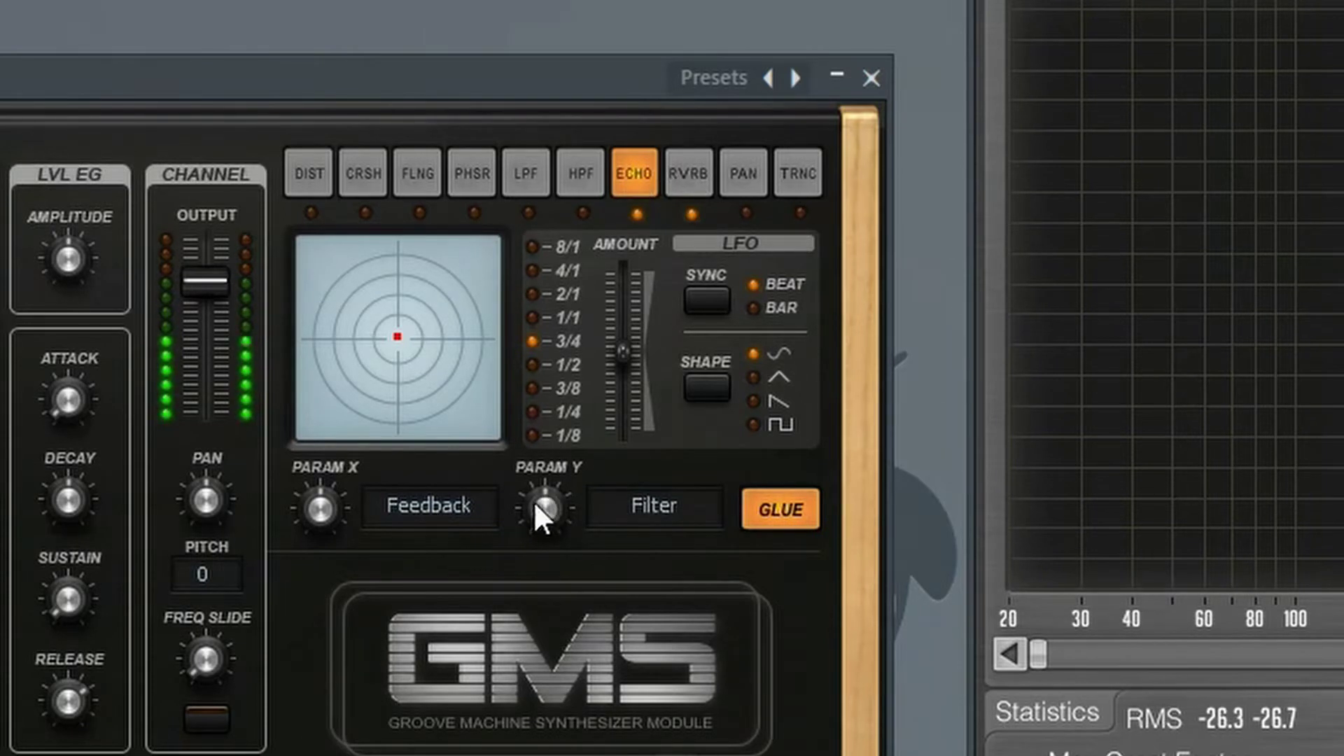
drag(534, 501, 539, 503)
drag(341, 506, 342, 531)
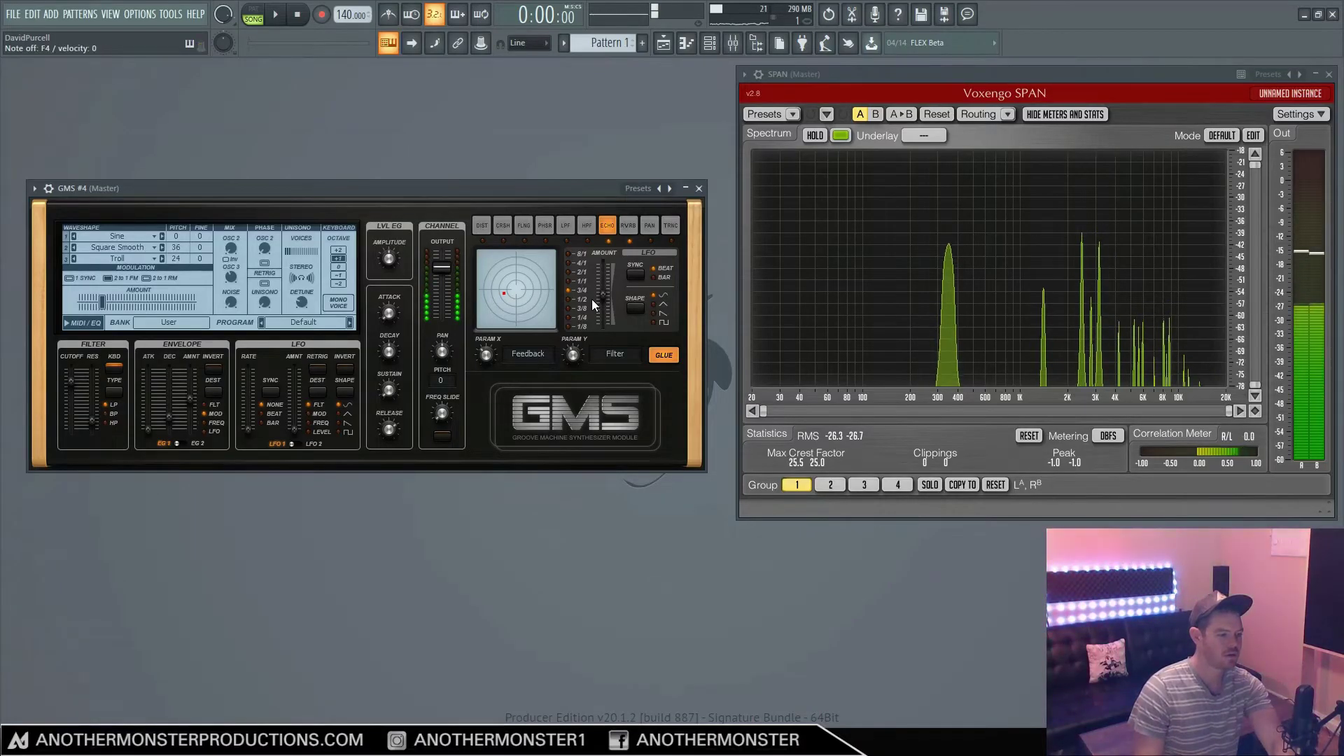
Step: Enable the high-pass filter with raised bandwidth and lowered frequency
click(586, 224)
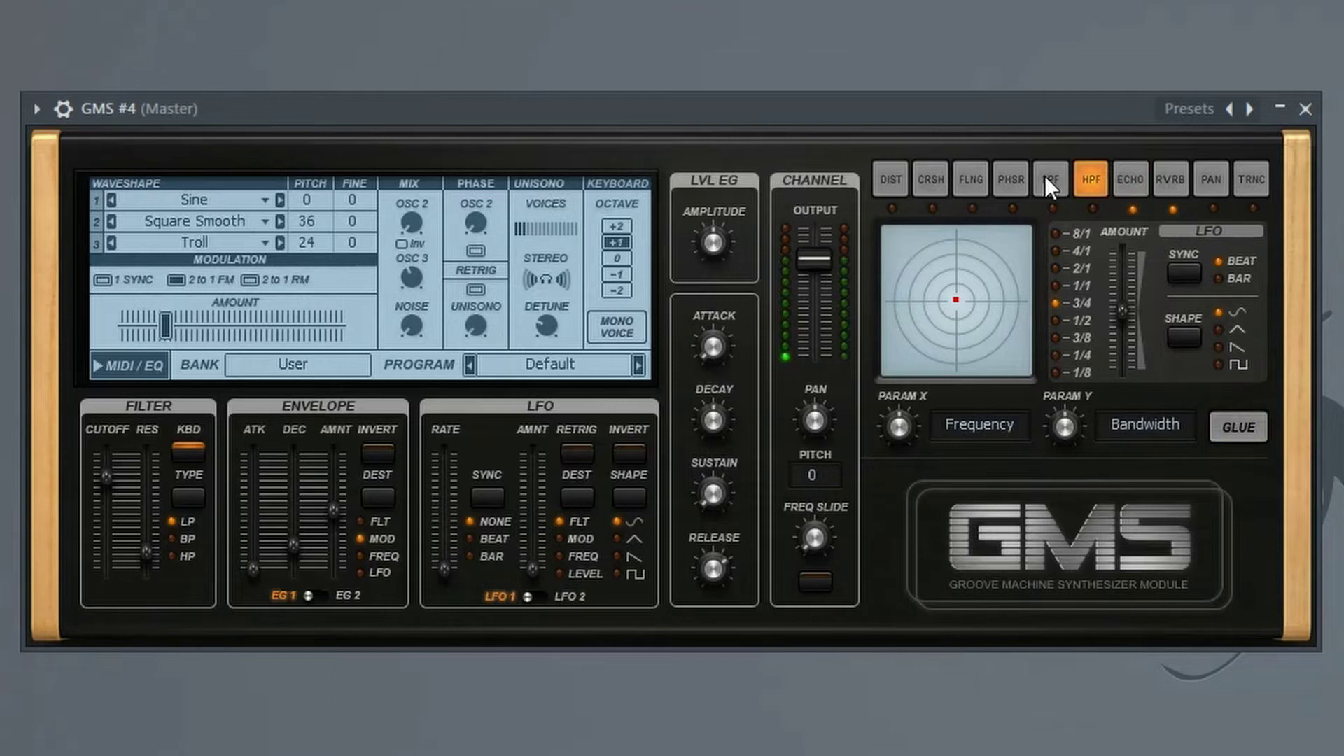
click(1219, 434)
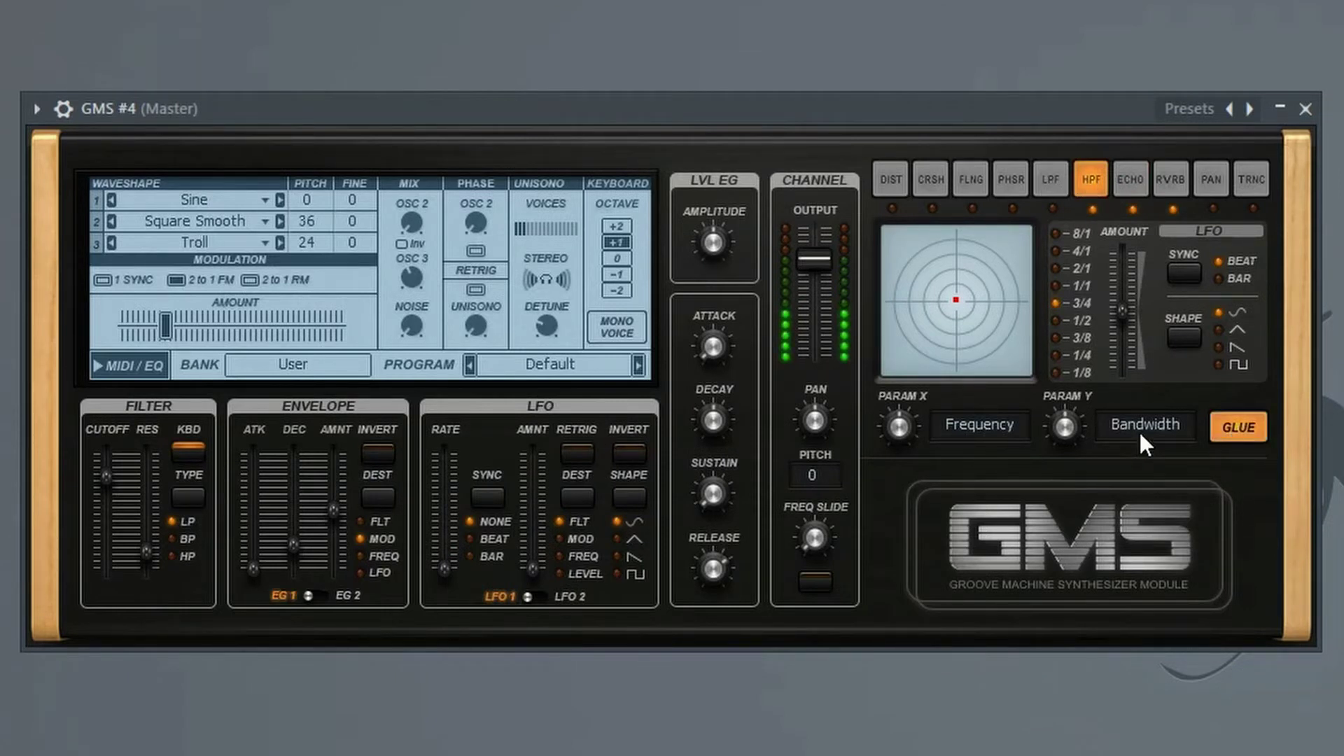
drag(1068, 431, 1068, 388)
drag(901, 432, 901, 460)
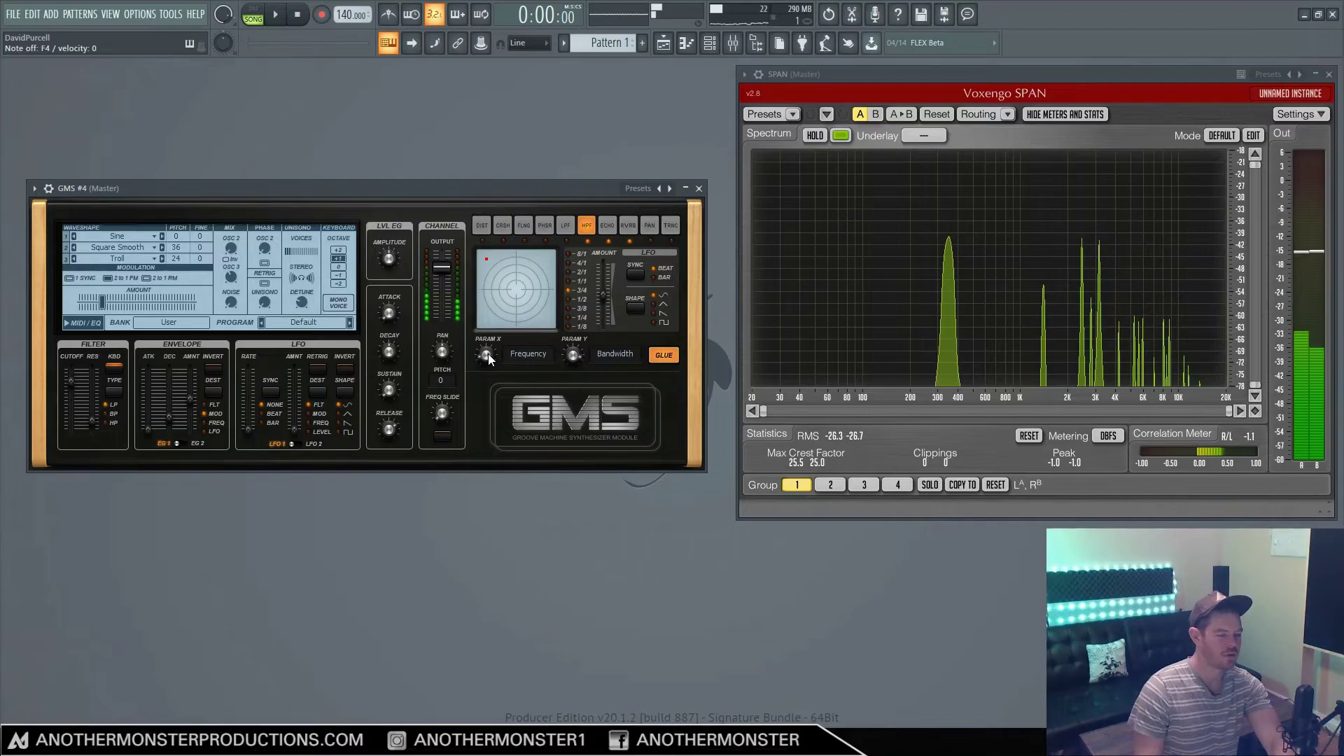
Step: Enable the low-pass filter with bandwidth at maximum and frequency raised
click(564, 228)
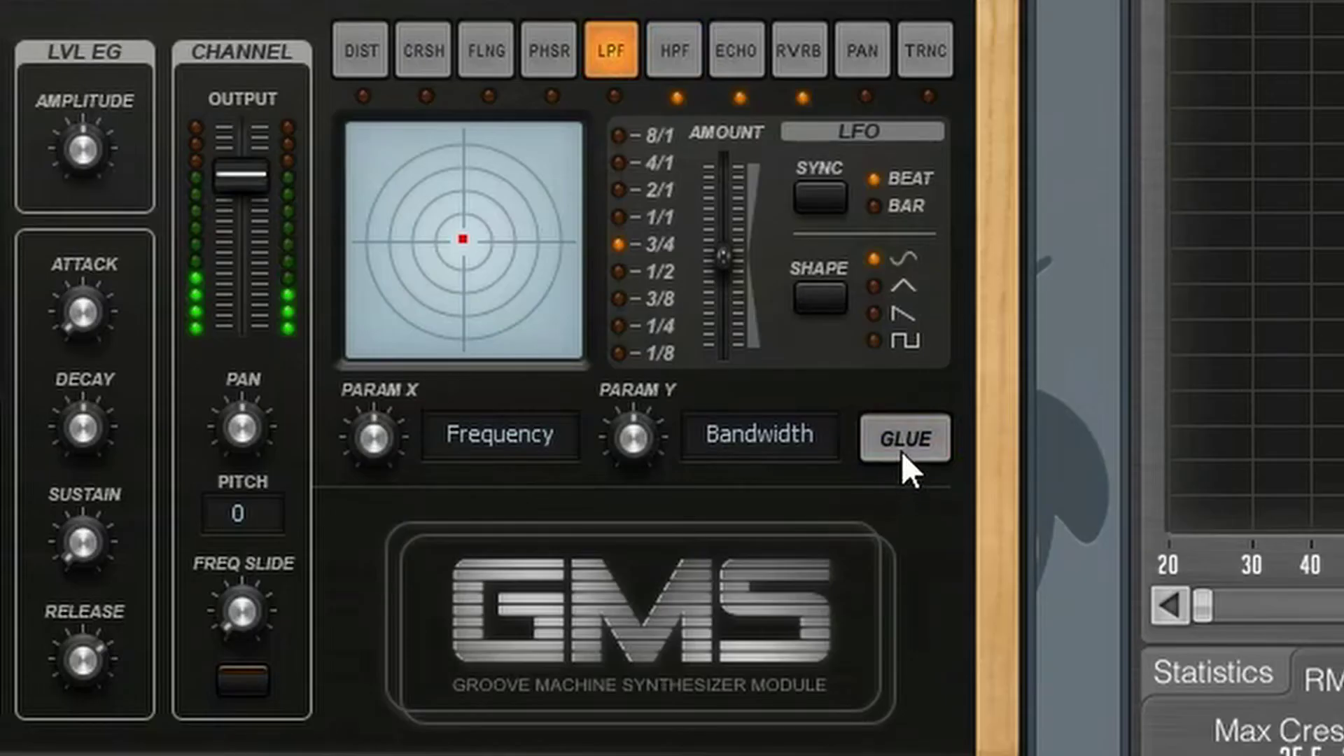
click(910, 441)
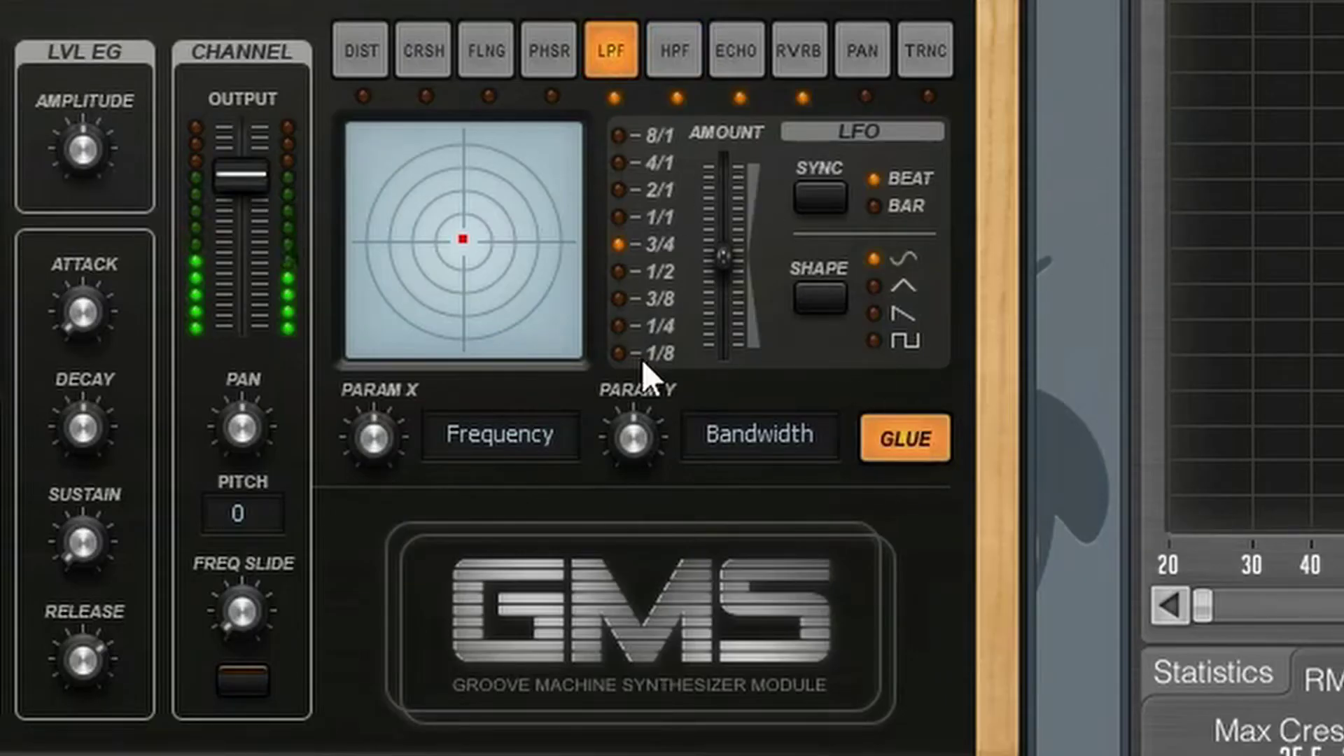
drag(644, 452, 644, 378)
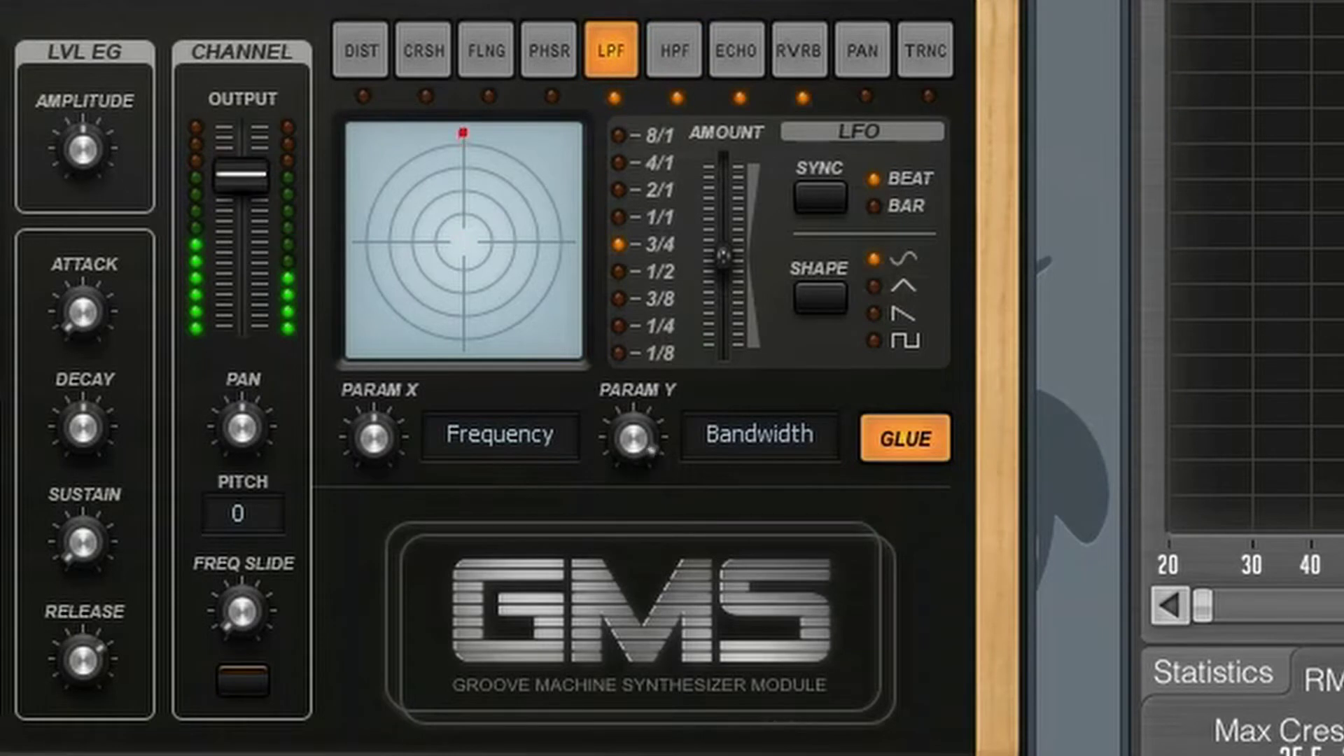
drag(375, 437, 375, 399)
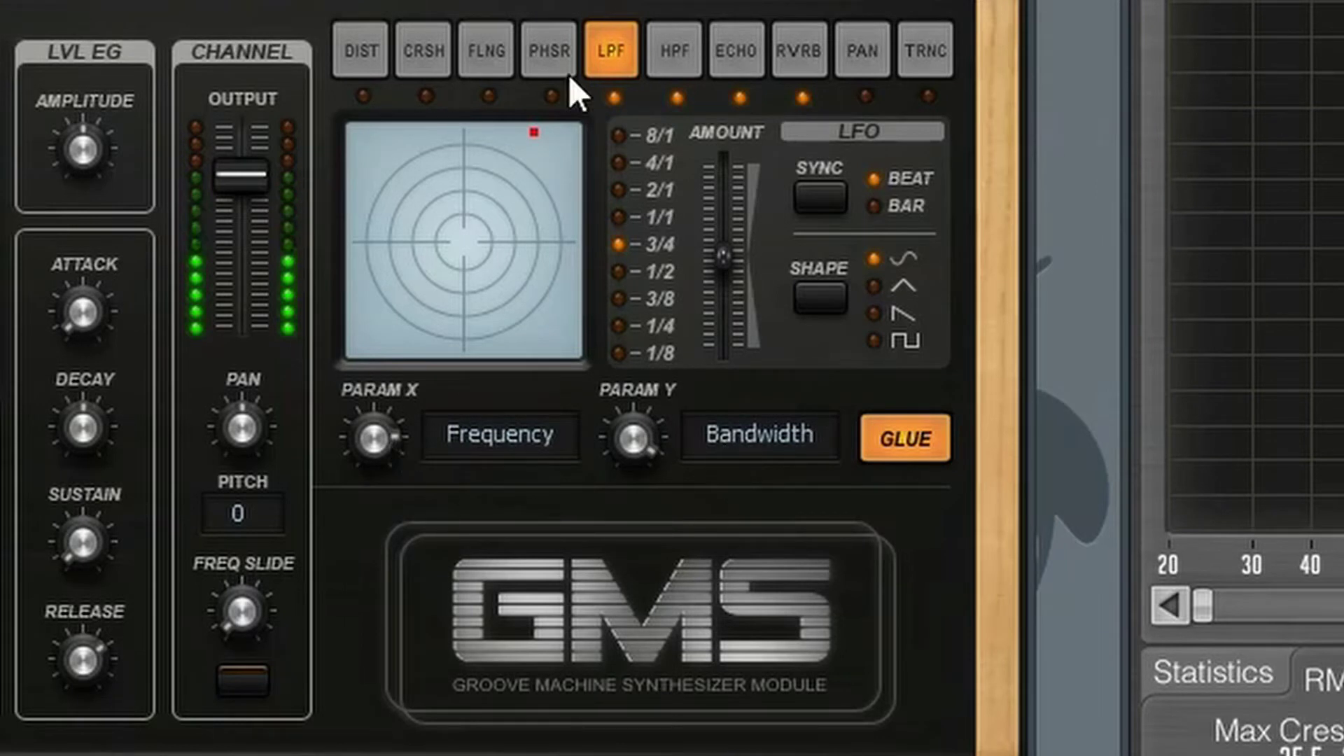
Step: Enable the phaser effect and adjust its depth and feedback
click(551, 64)
click(946, 445)
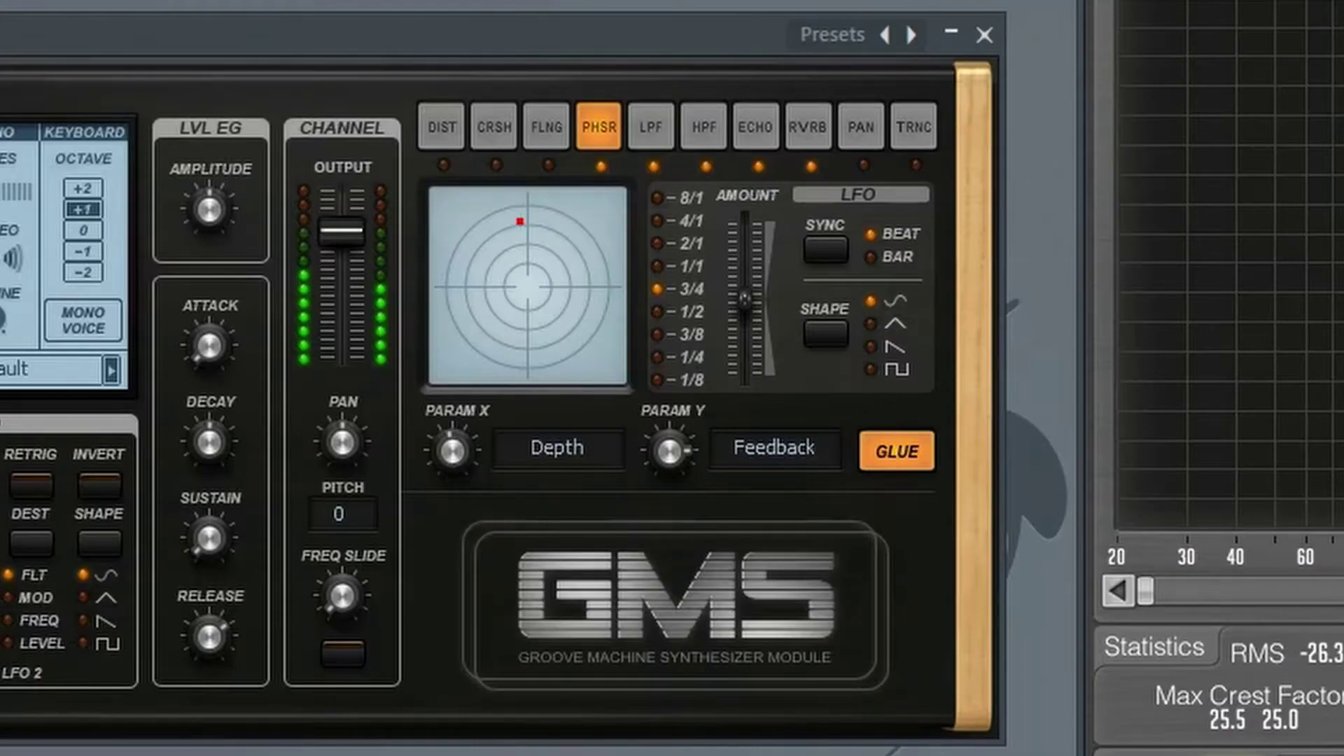
drag(516, 263, 504, 221)
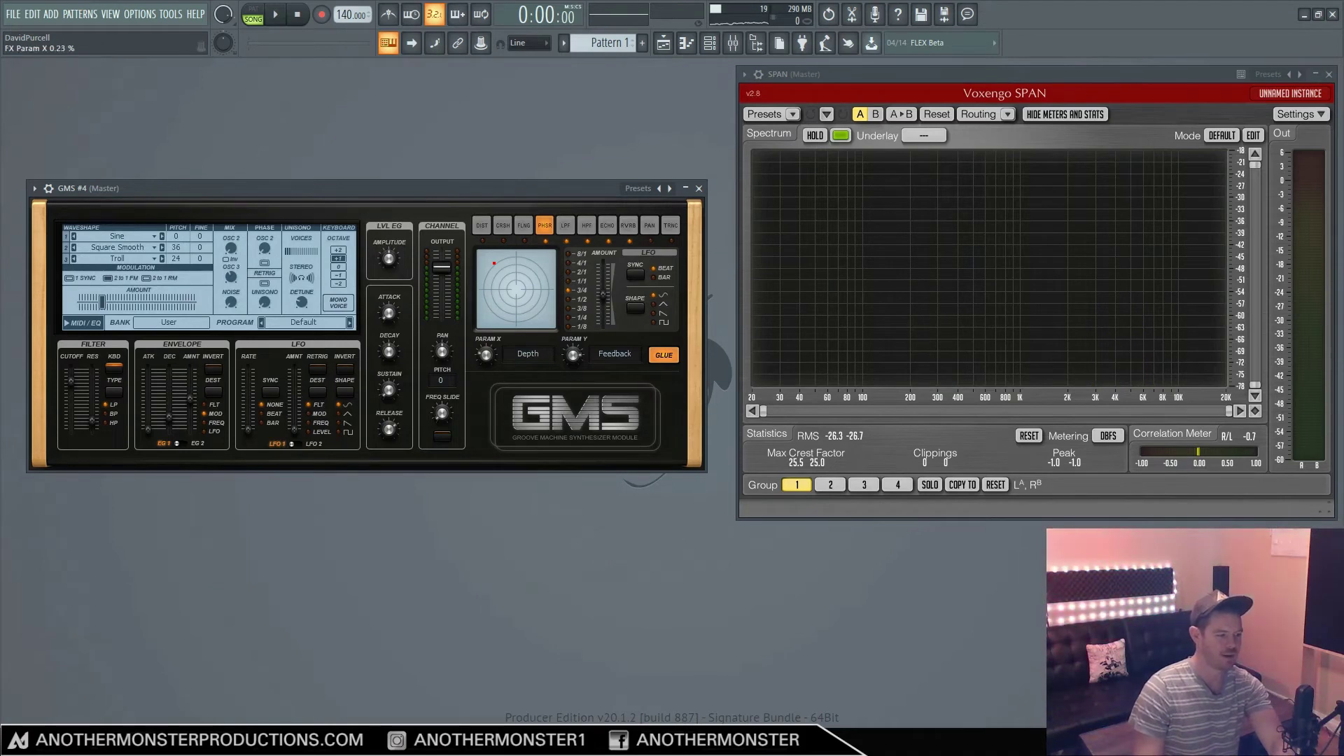
mouse_move(486, 354)
mouse_down()
mouse_move(485, 329)
mouse_move(488, 356)
mouse_up()
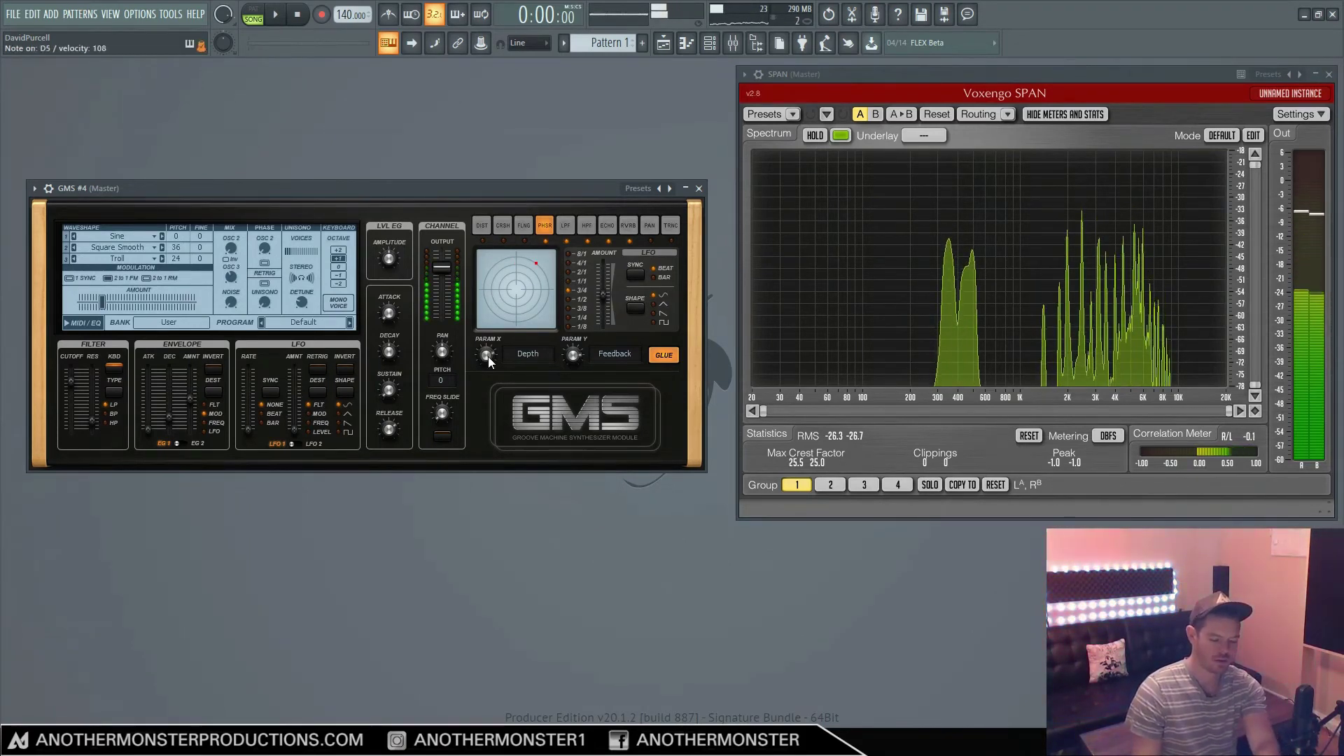
Step: Enable the flanger with feedback at maximum and a short time setting
click(523, 223)
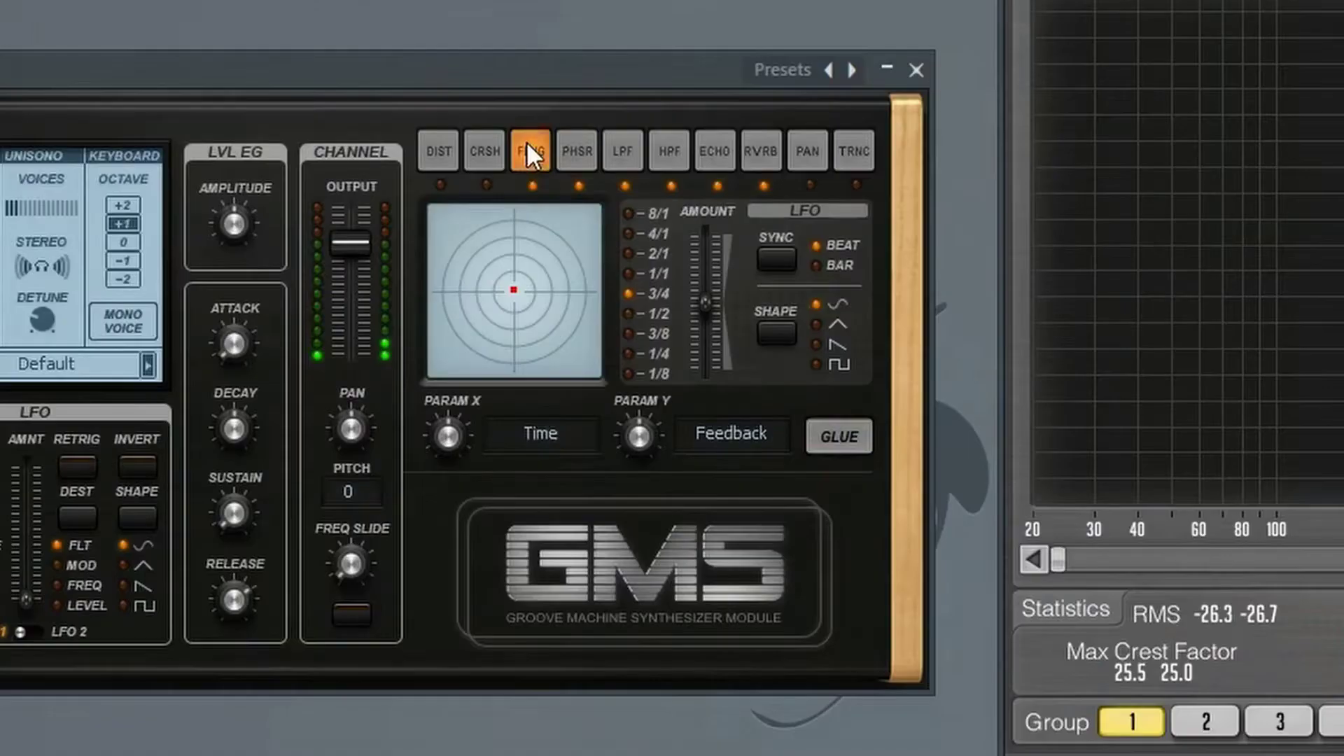
click(839, 436)
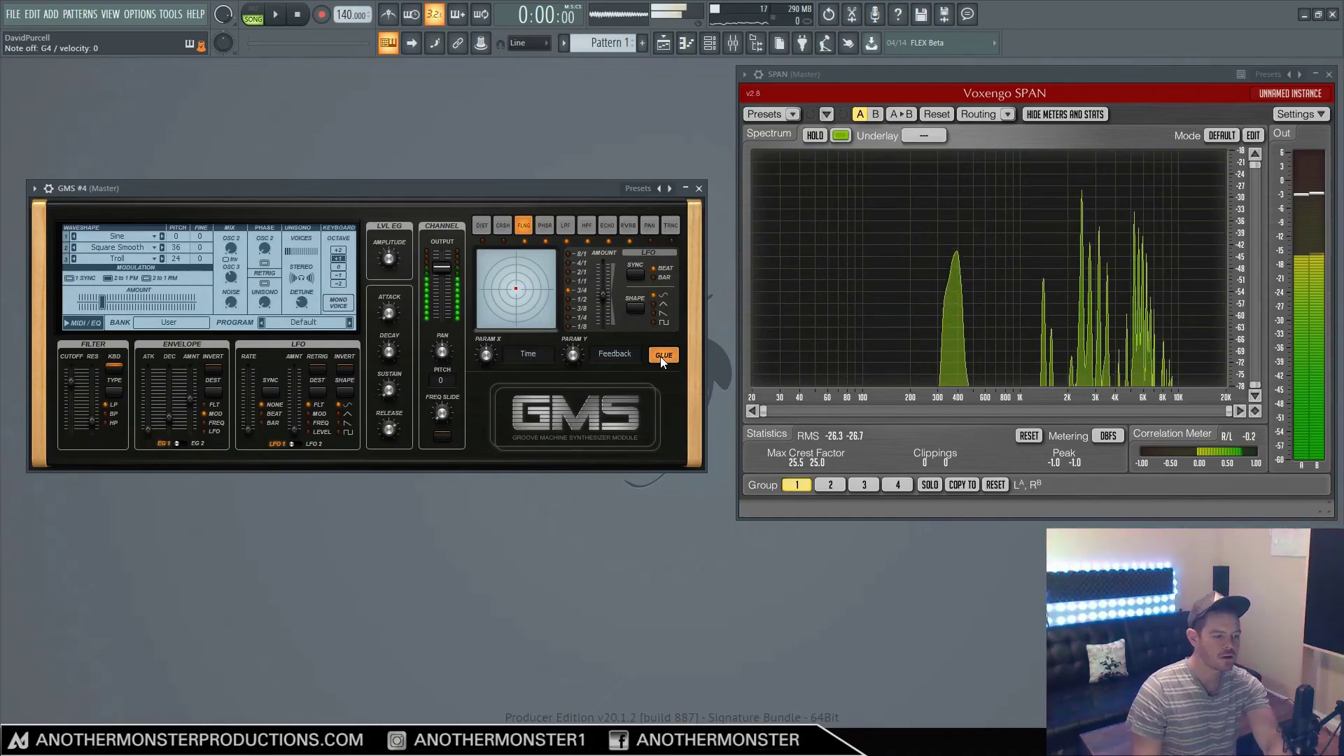
drag(572, 355, 573, 413)
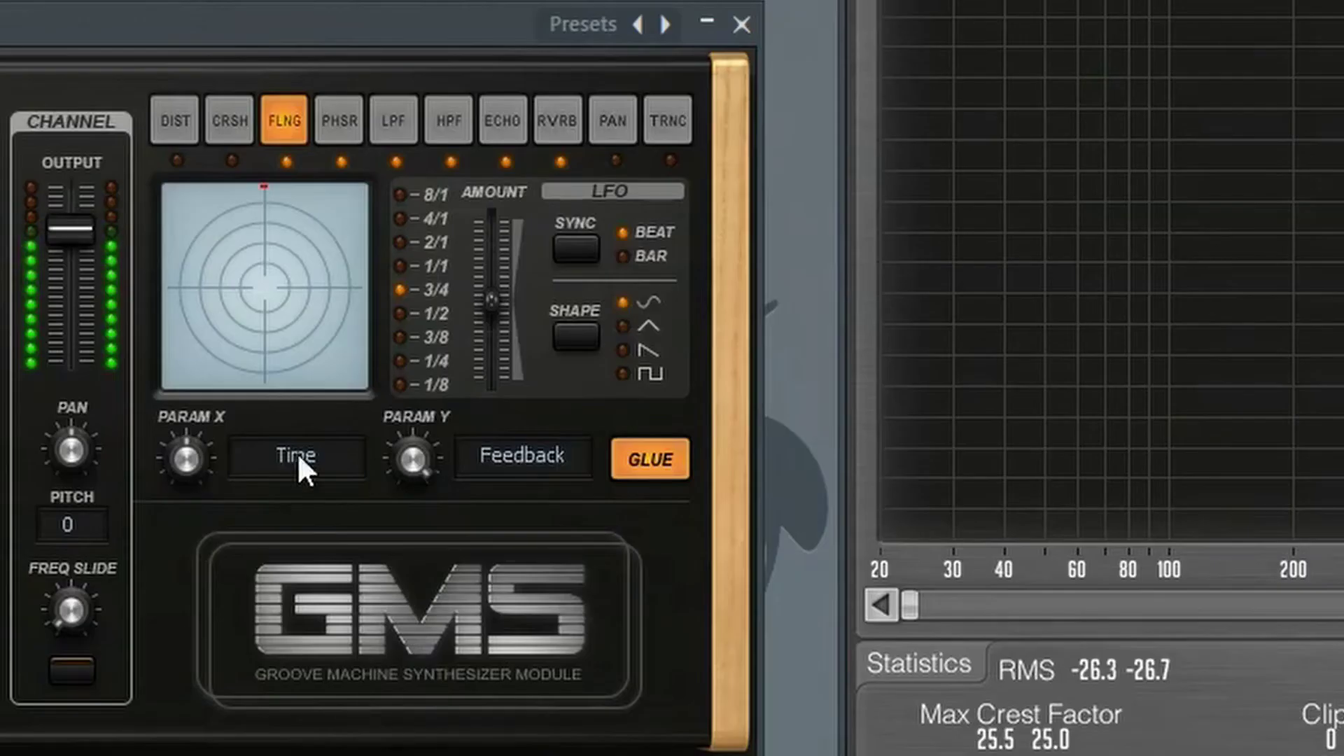
drag(485, 356, 486, 371)
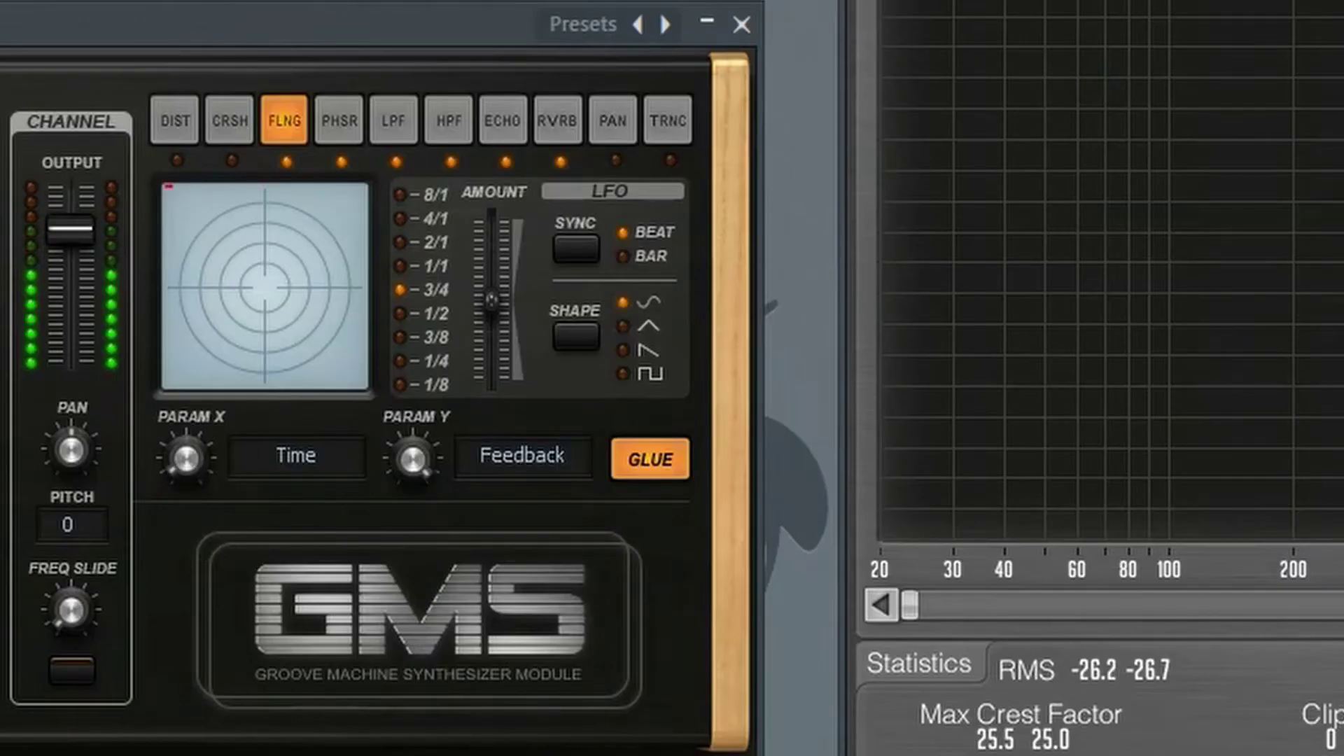
drag(186, 458, 186, 427)
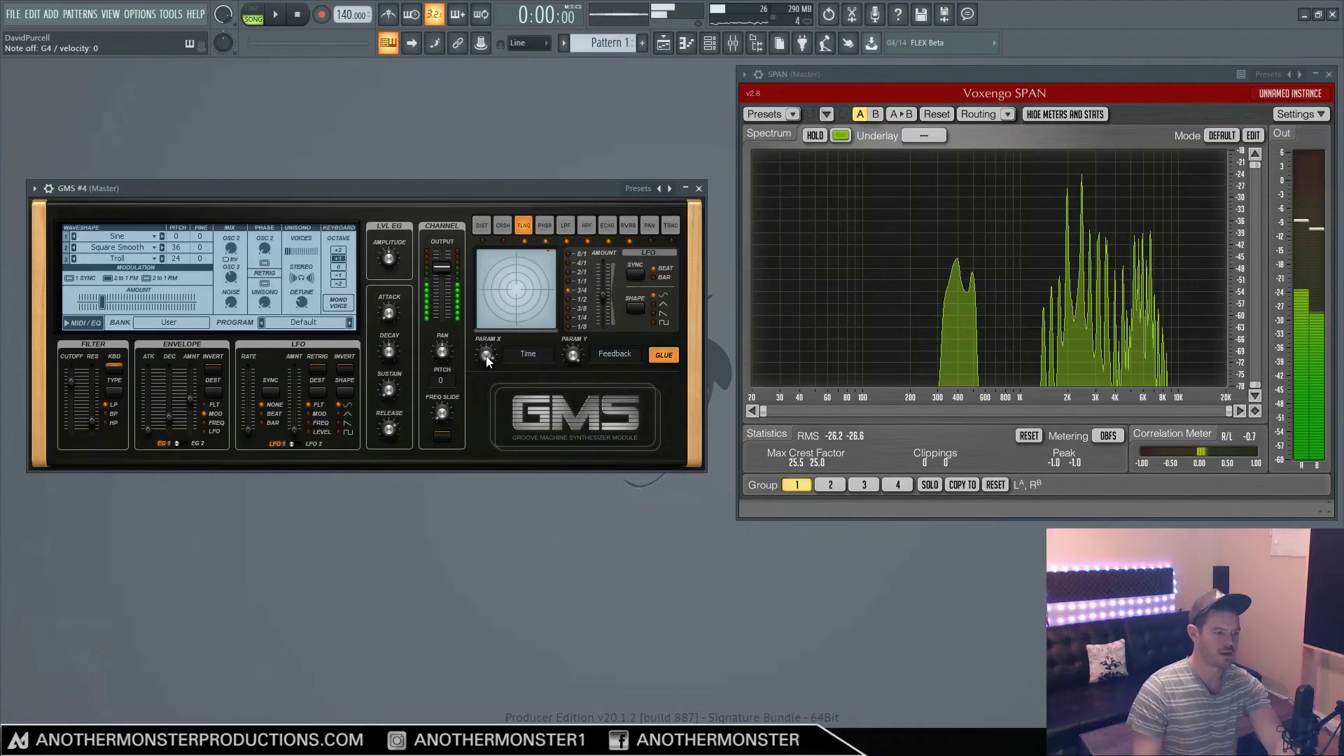
Step: Enable the GMS distortion with the GLUE type and nudge its Param Y filter amount up slightly
click(522, 241)
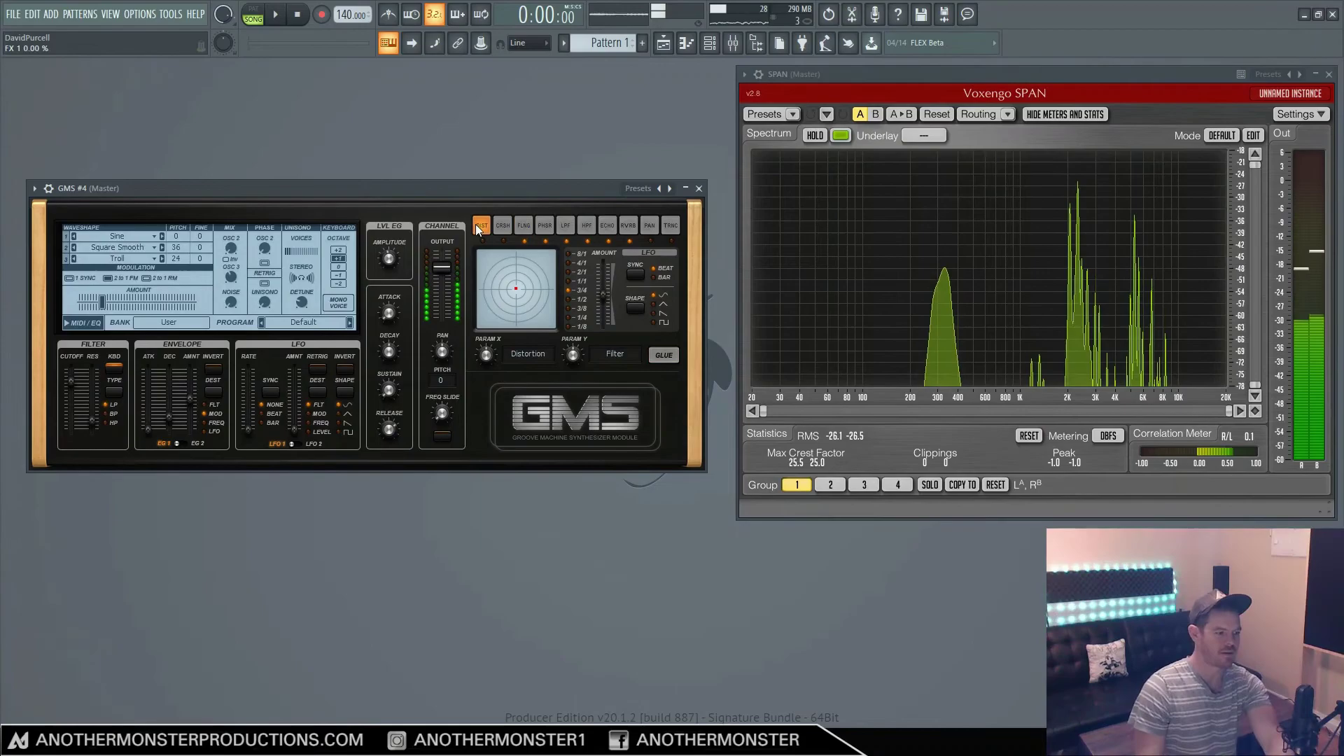
click(663, 355)
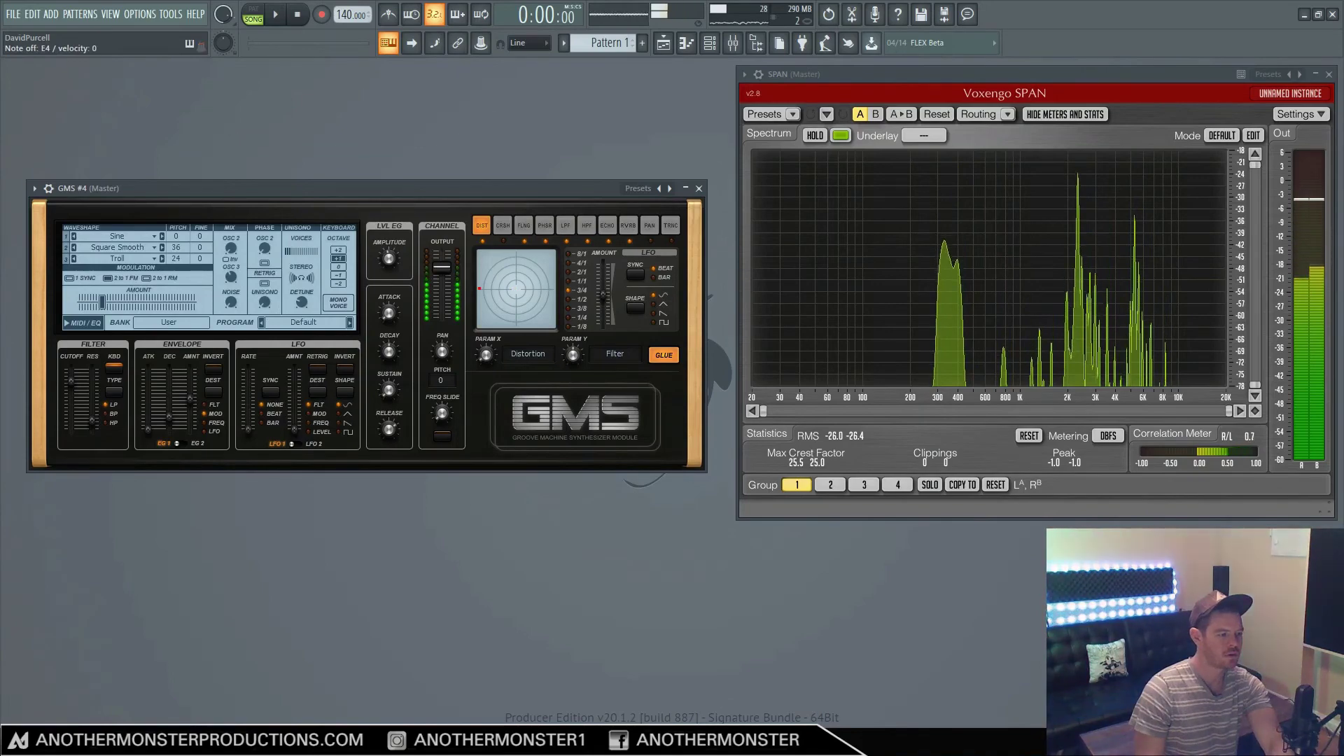
drag(571, 357, 571, 336)
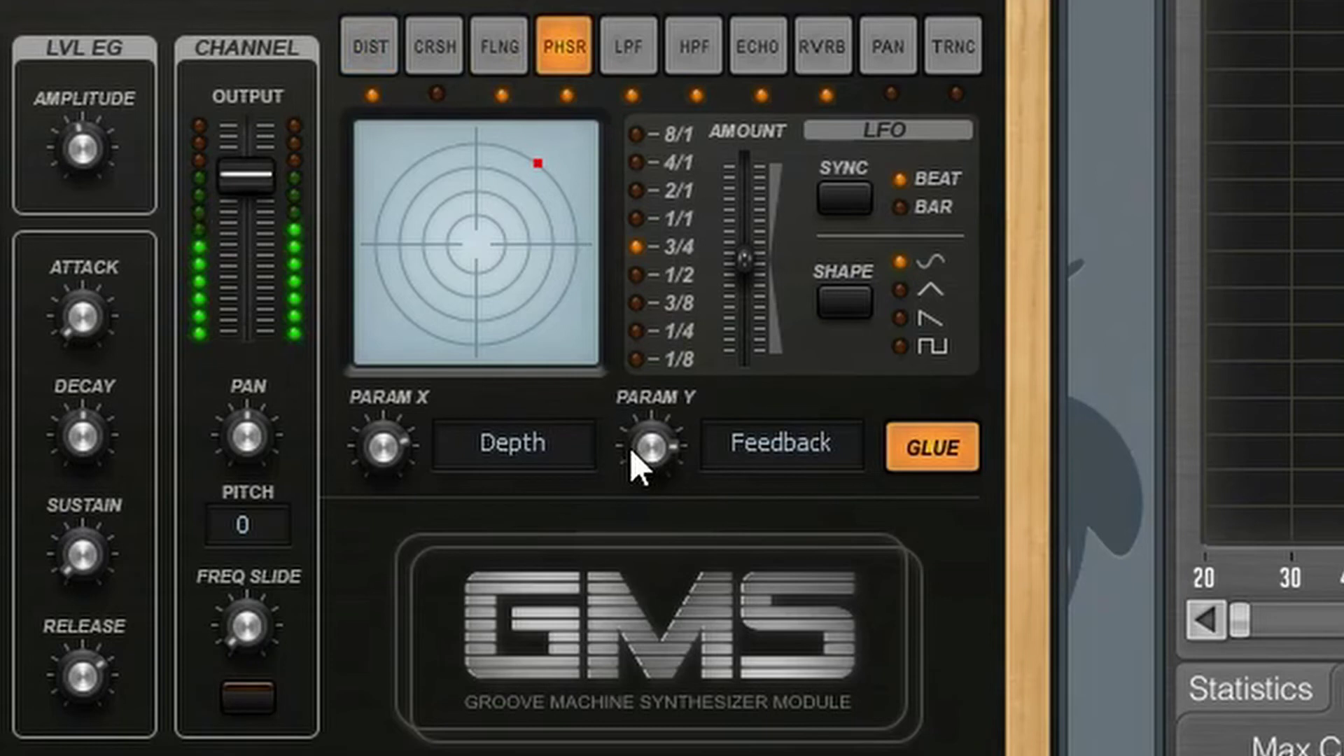
Step: Lower the phaser feedback and depth to centre the XY dot, then set filter cutoff to 0.96 %
drag(569, 356, 569, 353)
drag(651, 446, 652, 446)
drag(385, 462, 385, 480)
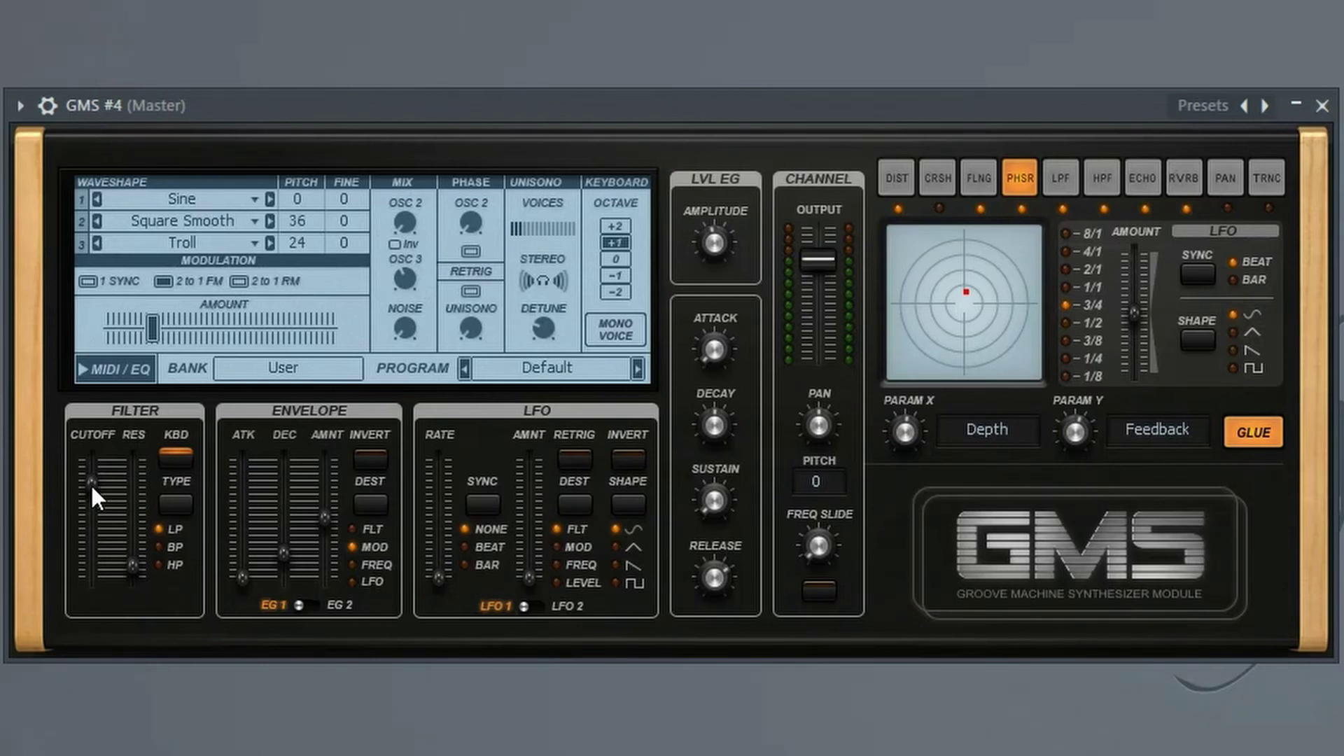
drag(90, 483, 90, 497)
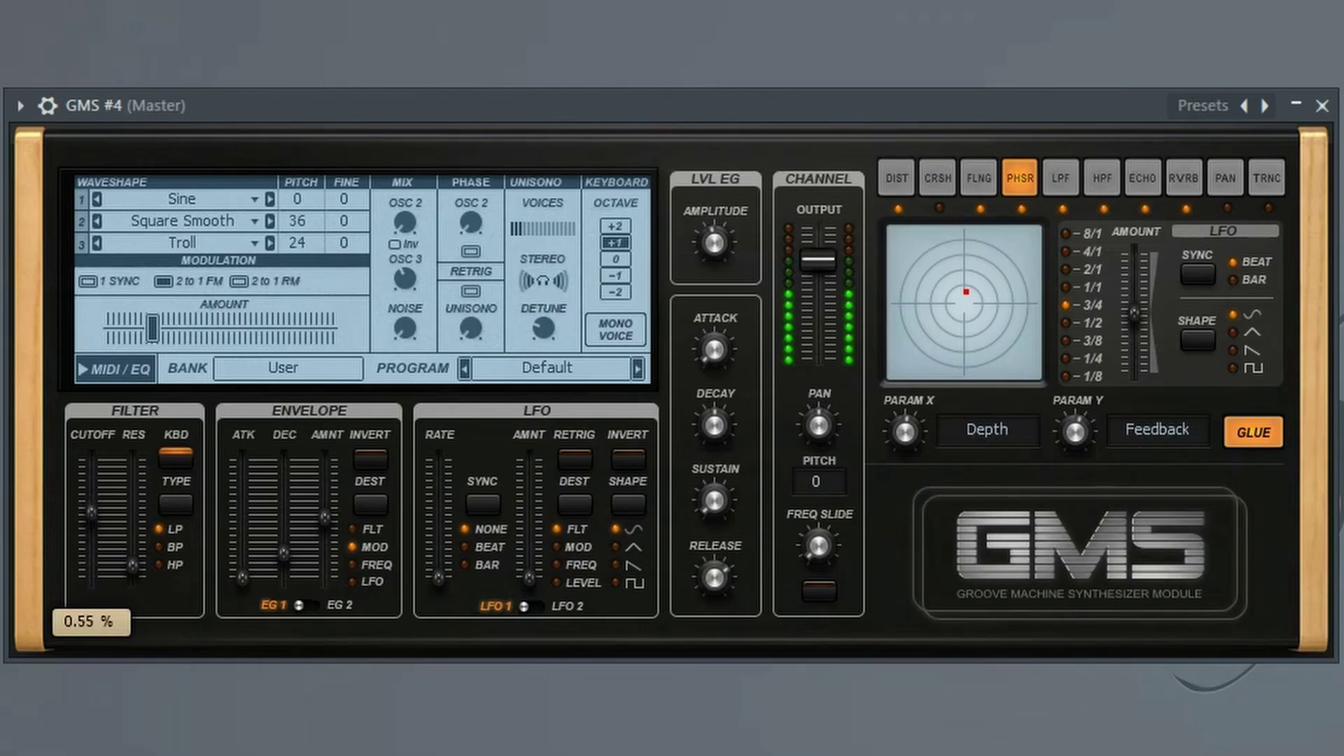
drag(91, 504, 91, 454)
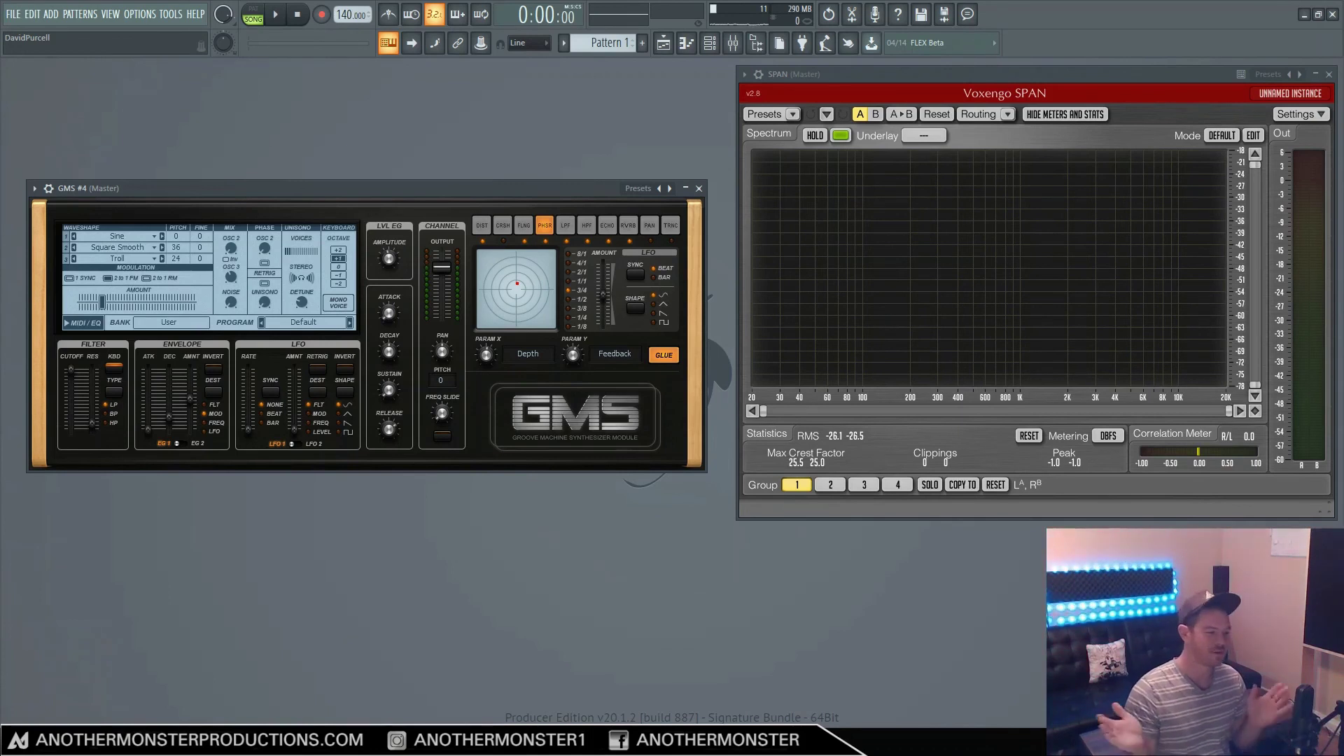